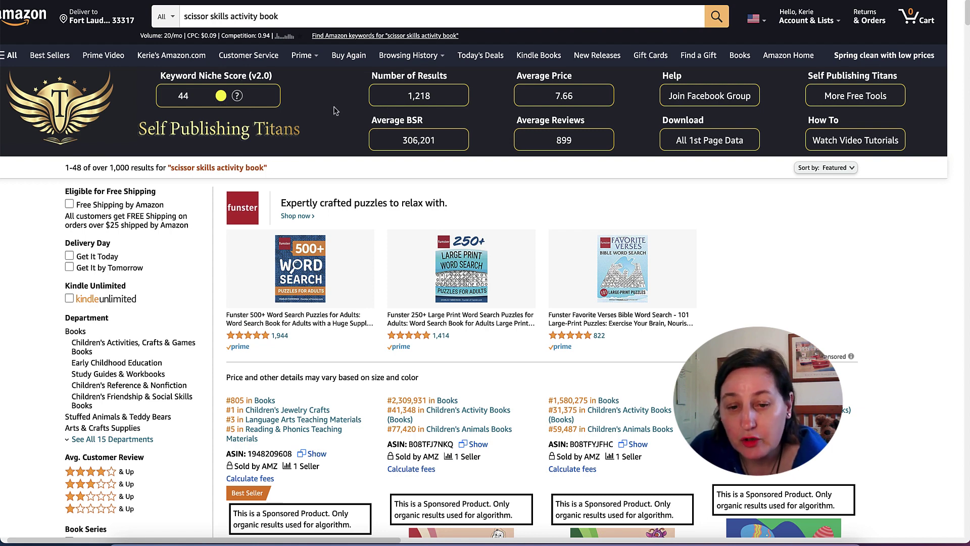
scroll(333, 111, down, 3)
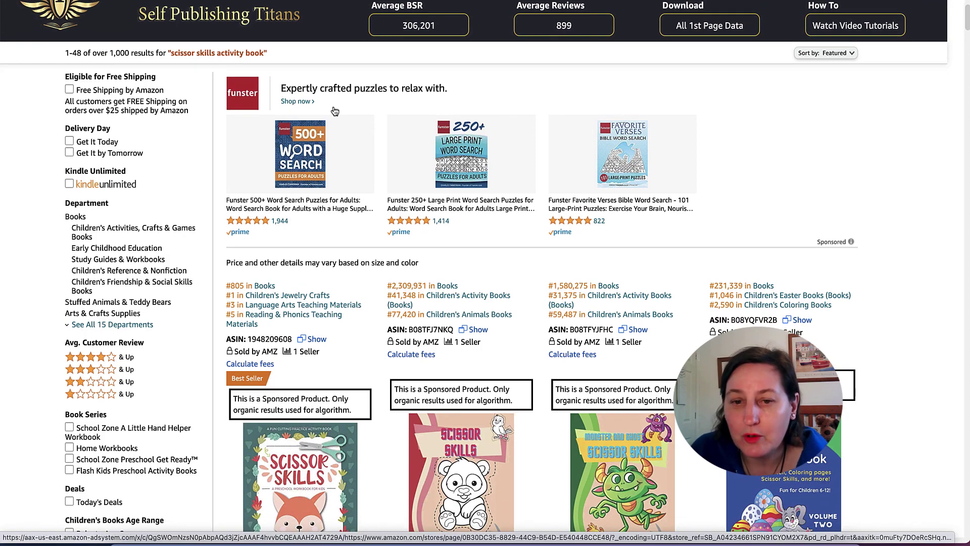
scroll(335, 110, down, 5)
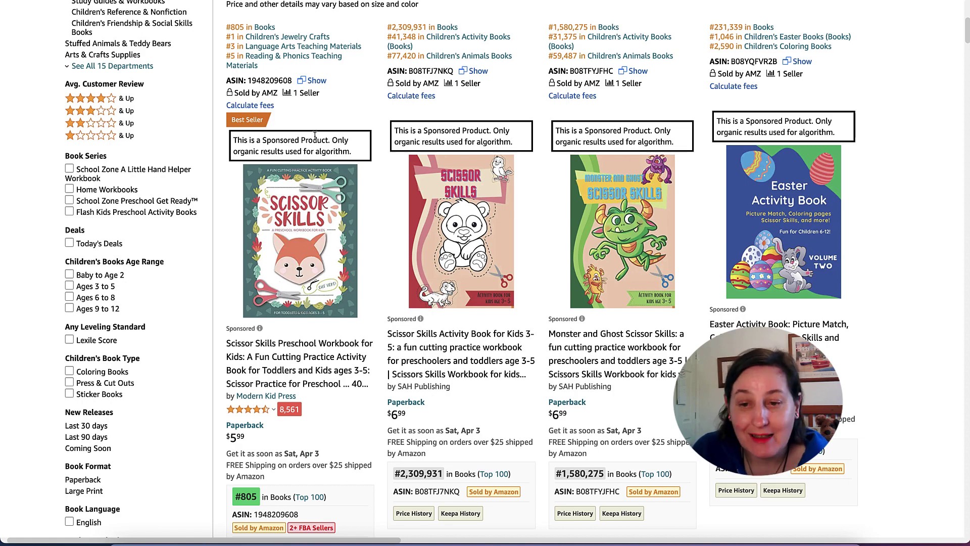
scroll(324, 137, down, 2)
mouse_move(433, 155)
scroll(433, 156, down, 4)
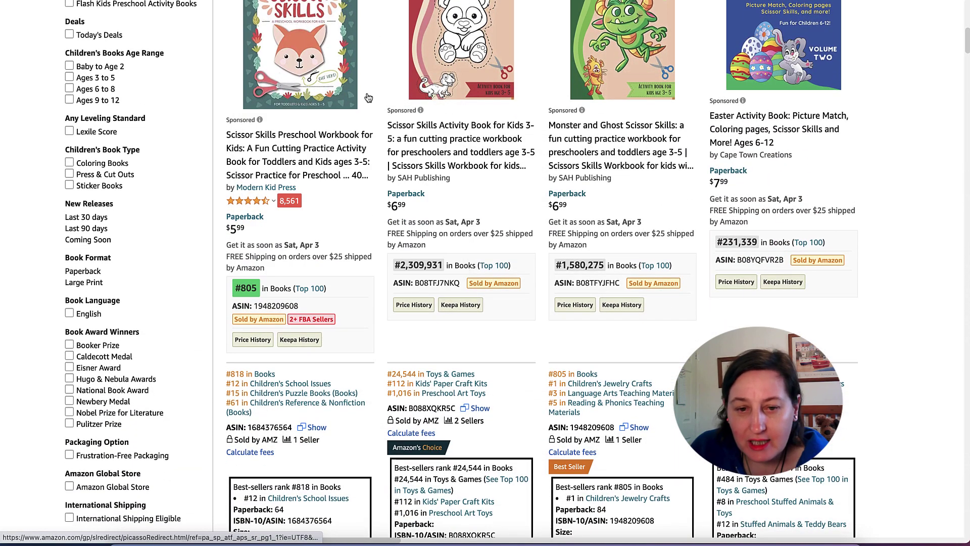
mouse_move(645, 97)
scroll(278, 230, up, 2)
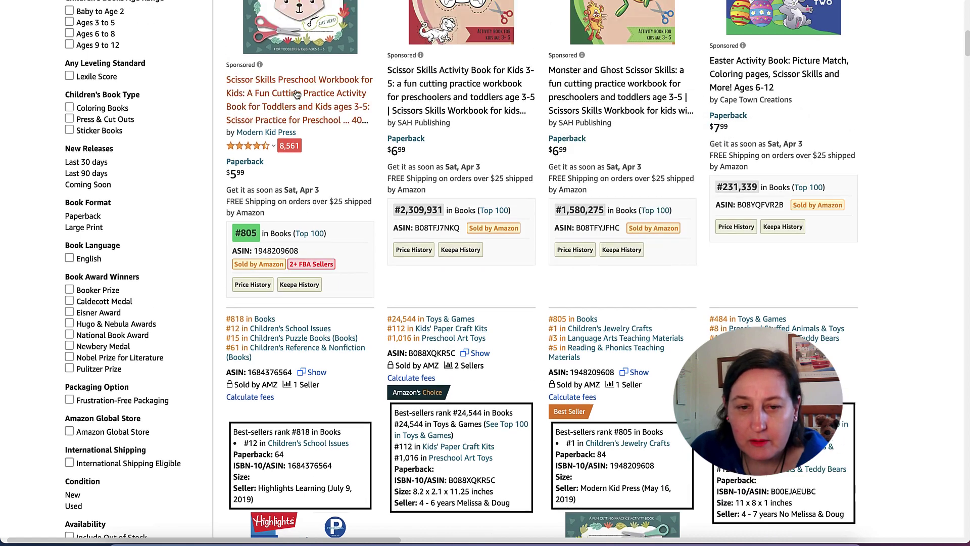
mouse_move(278, 230)
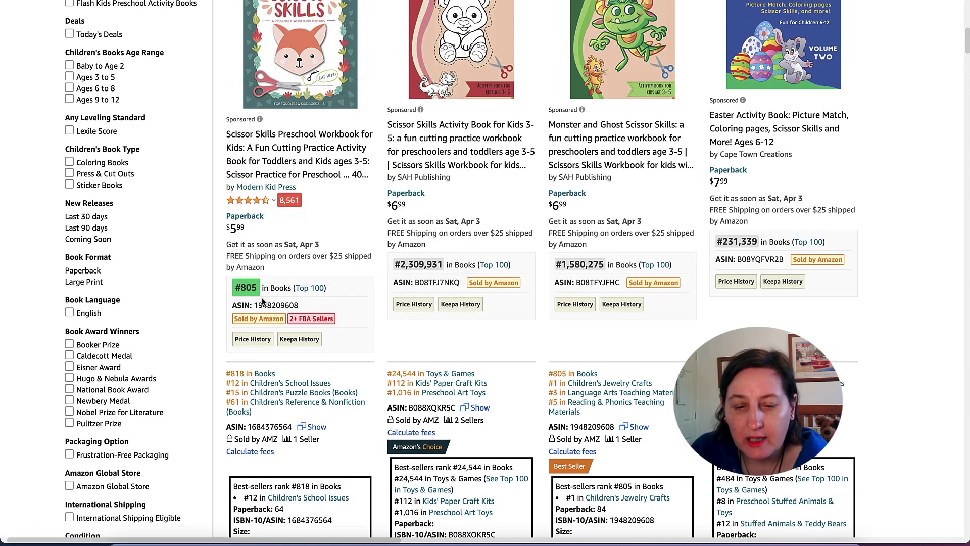
mouse_move(505, 236)
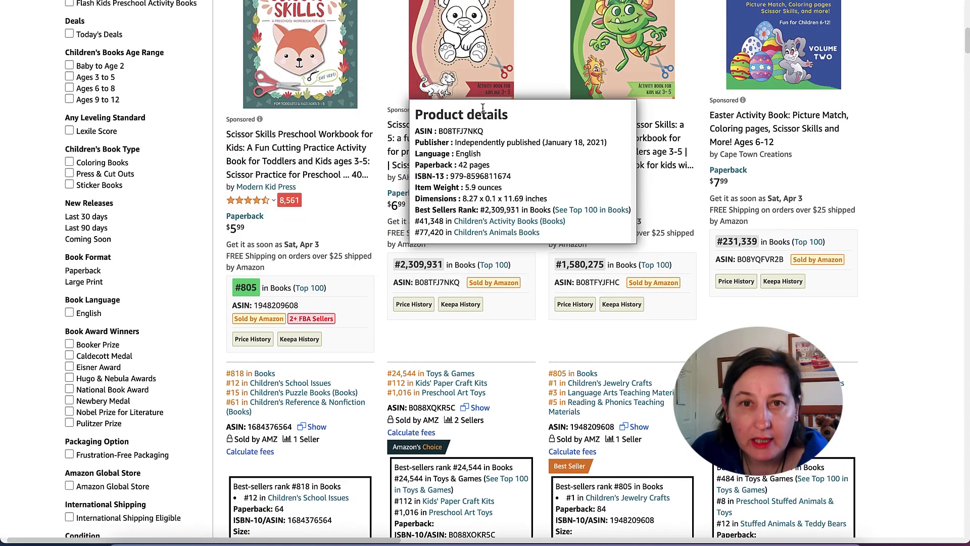
scroll(485, 109, left, 1)
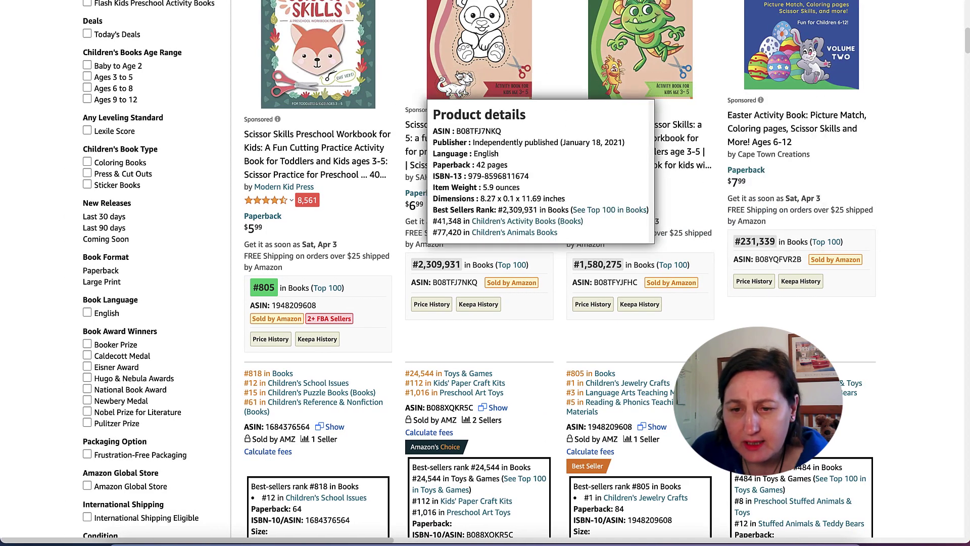
mouse_move(632, 70)
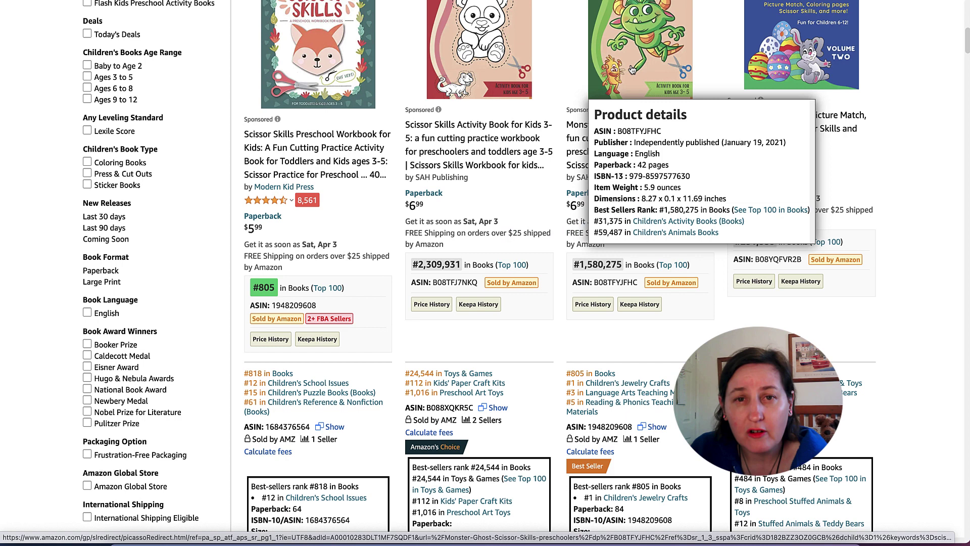
mouse_move(310, 64)
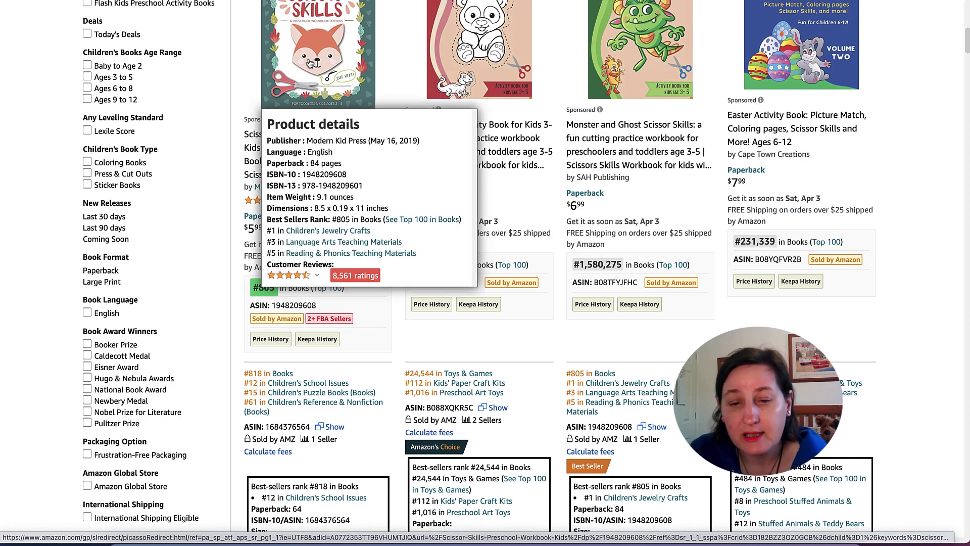
mouse_move(438, 79)
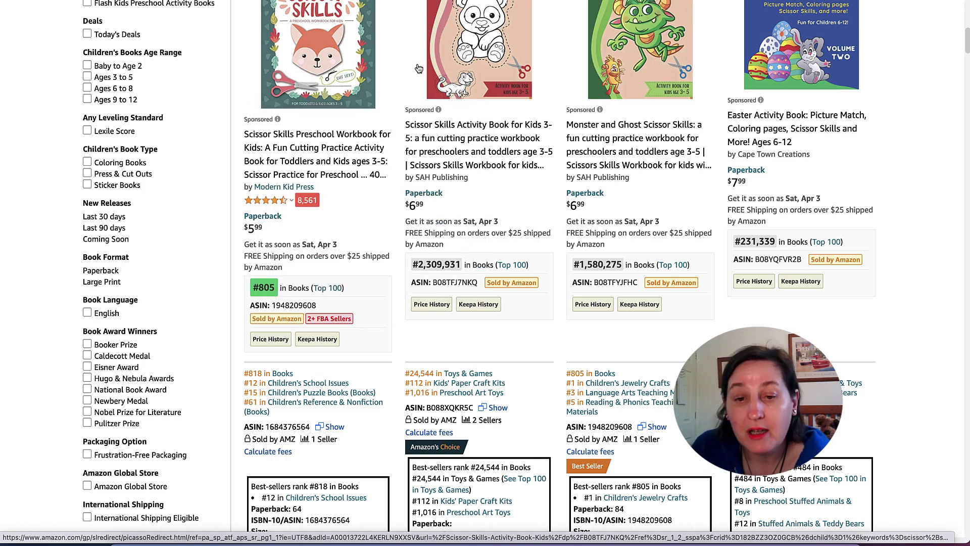
Step: Scroll to the Tangent Templates calculator pricing an 84-page black-ink book at $5.99
scroll(418, 68, up, 1)
mouse_move(342, 305)
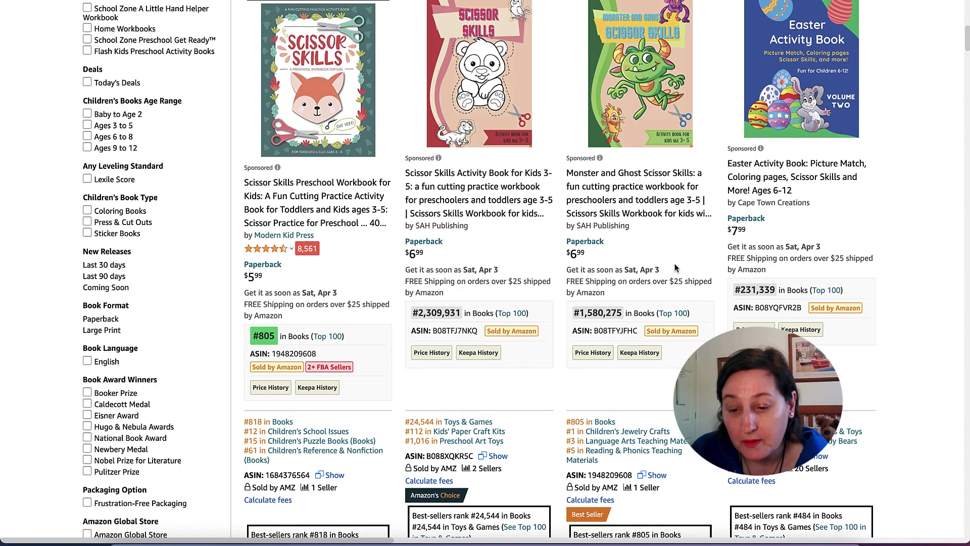
scroll(675, 268, down, 10)
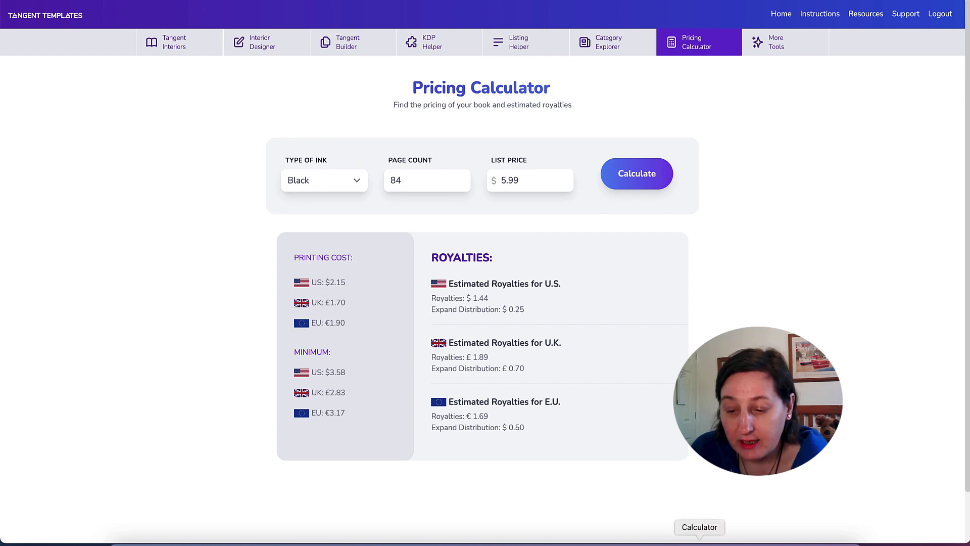
Step: Open the desktop Calculator and move its window down to check the royalty math
click(699, 540)
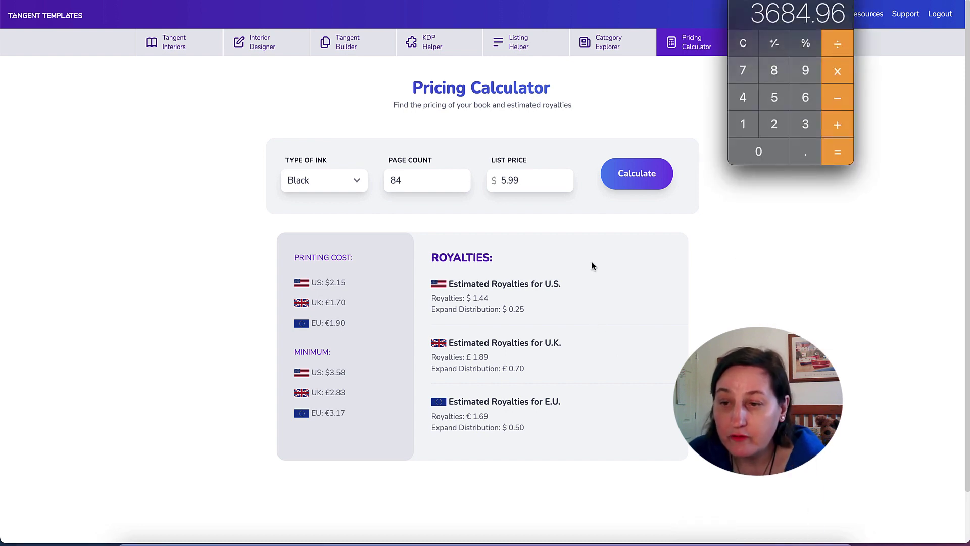
drag(738, 15, 735, 47)
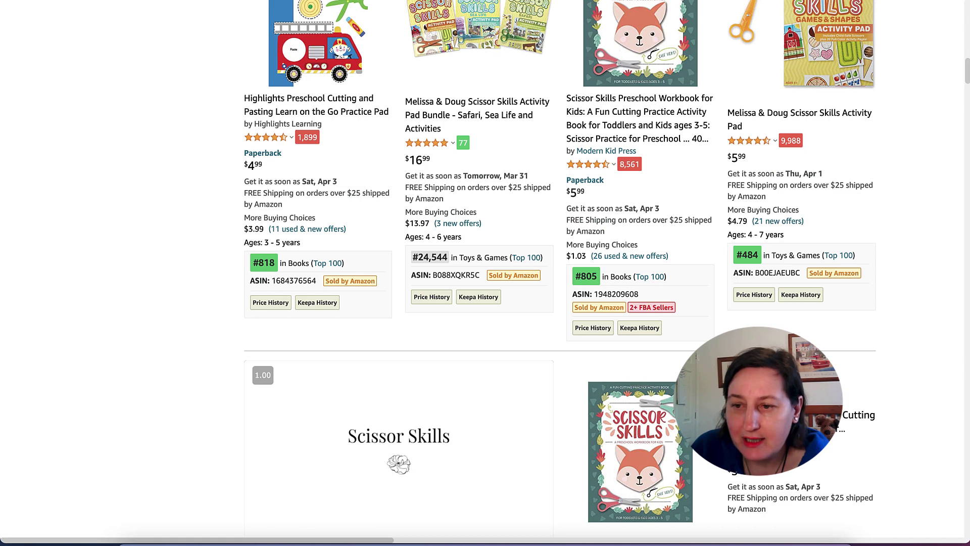
Step: Run Helium 10 Xray on the scissor-skills results and scroll the product list
click(753, 1)
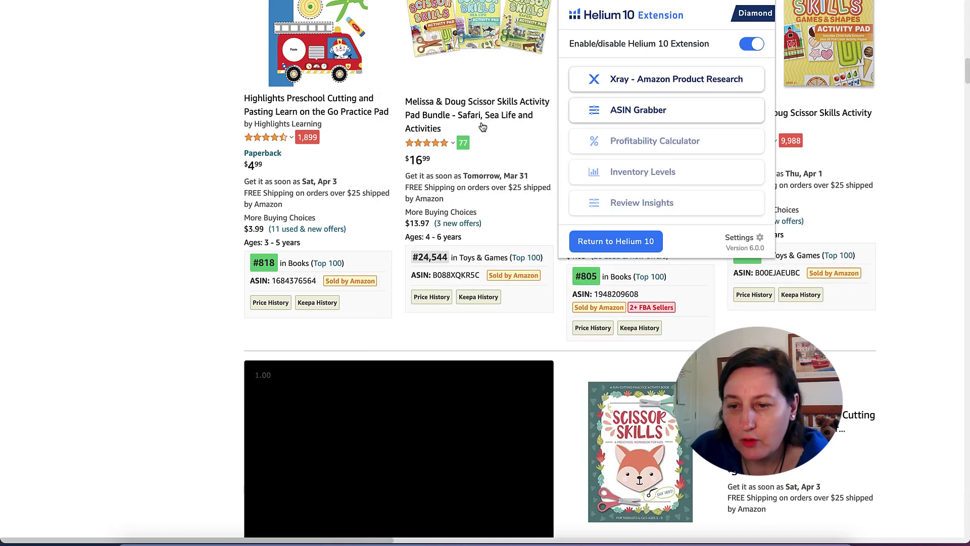
click(711, 81)
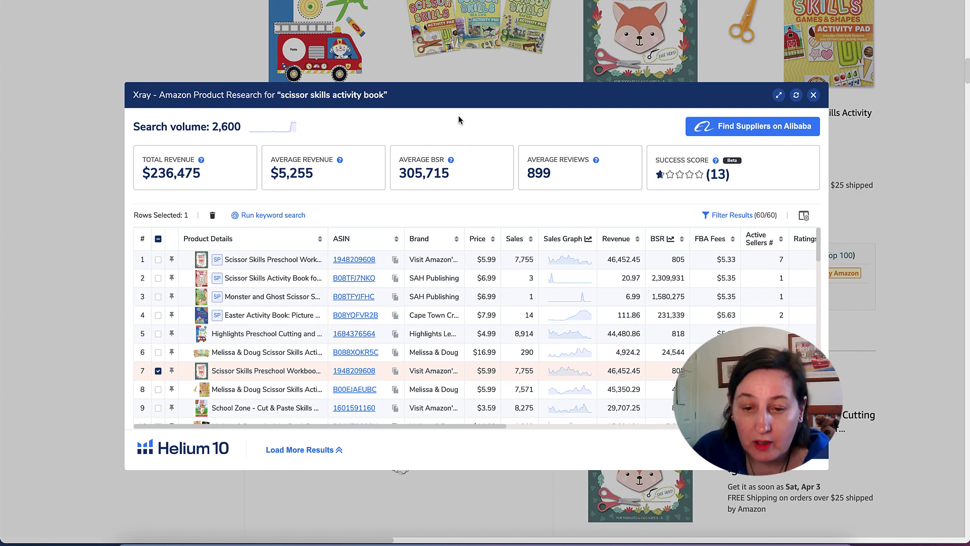
scroll(477, 340, down, 2)
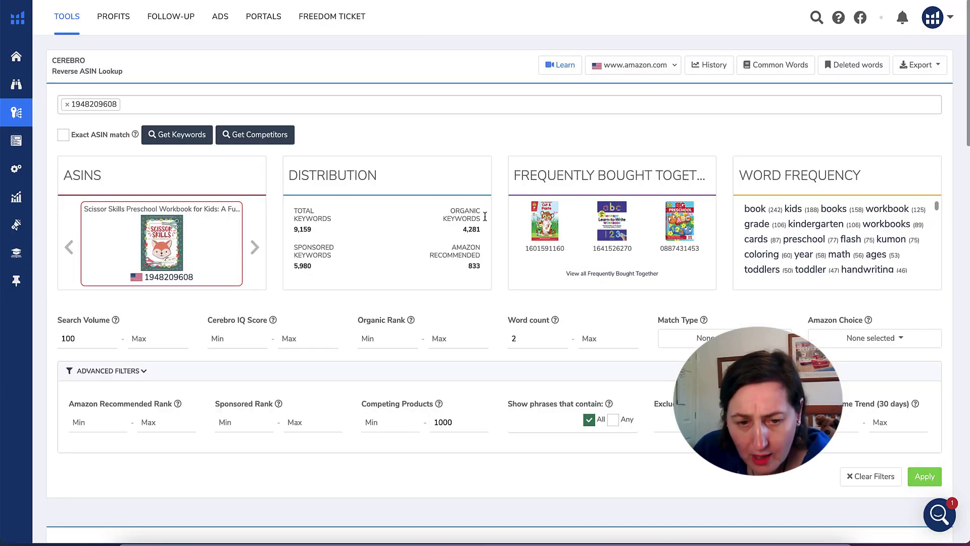
scroll(303, 346, down, 1)
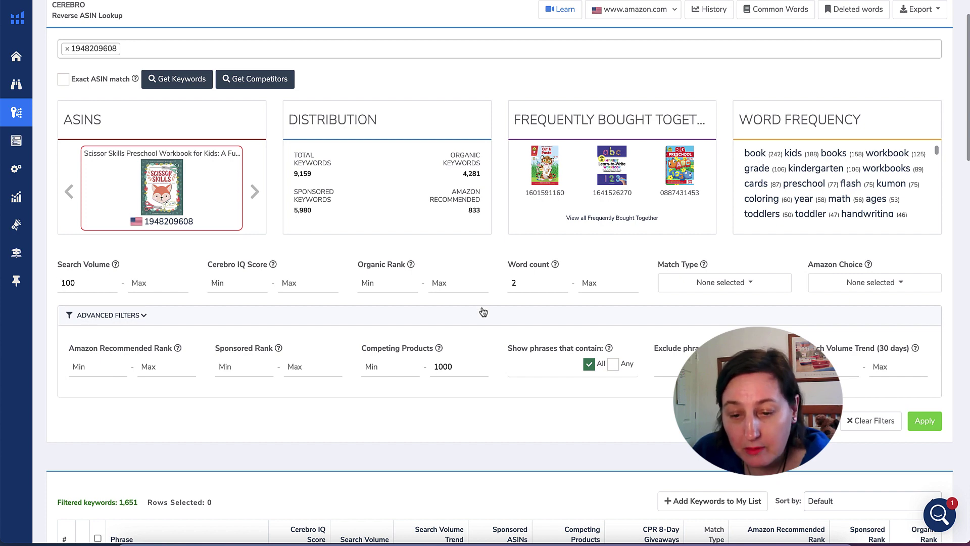
scroll(481, 306, down, 2)
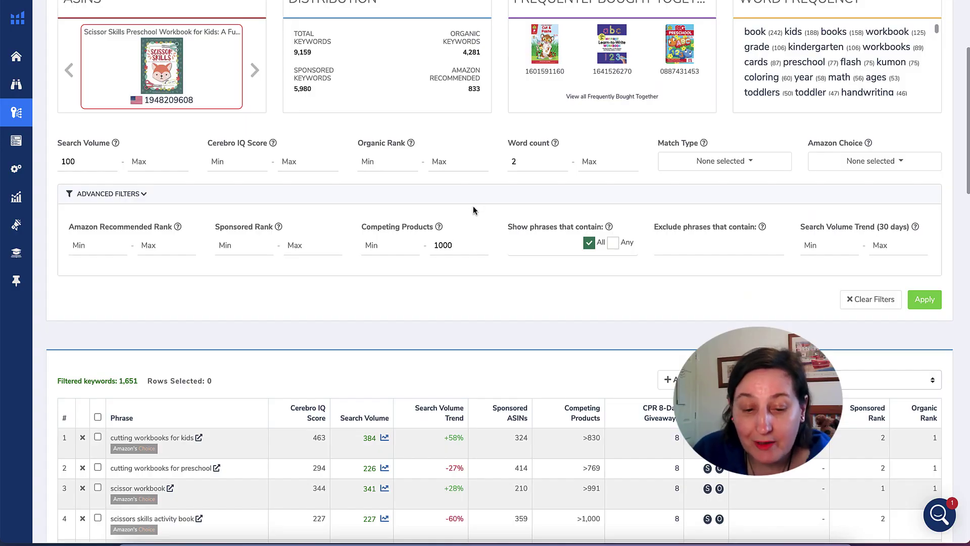
scroll(472, 207, down, 7)
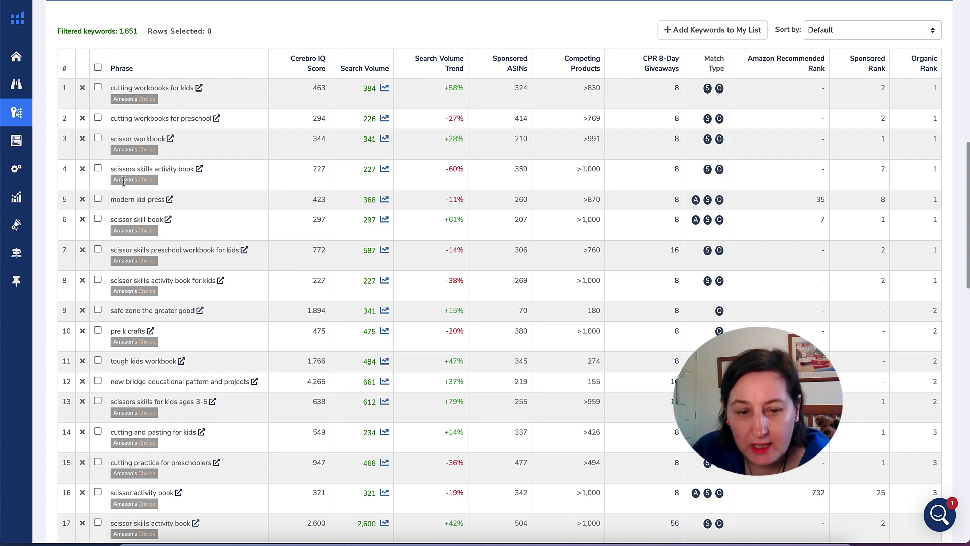
scroll(172, 230, down, 2)
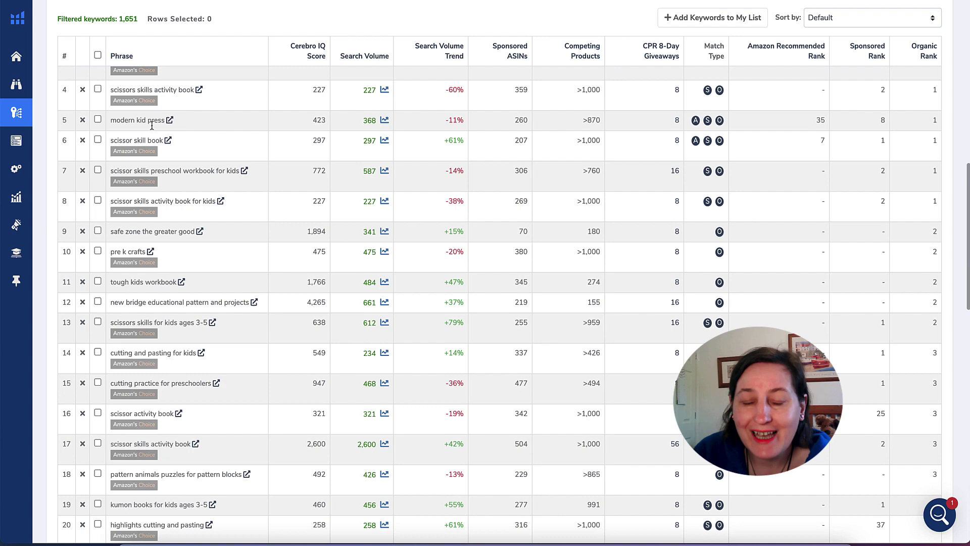
scroll(210, 114, down, 1)
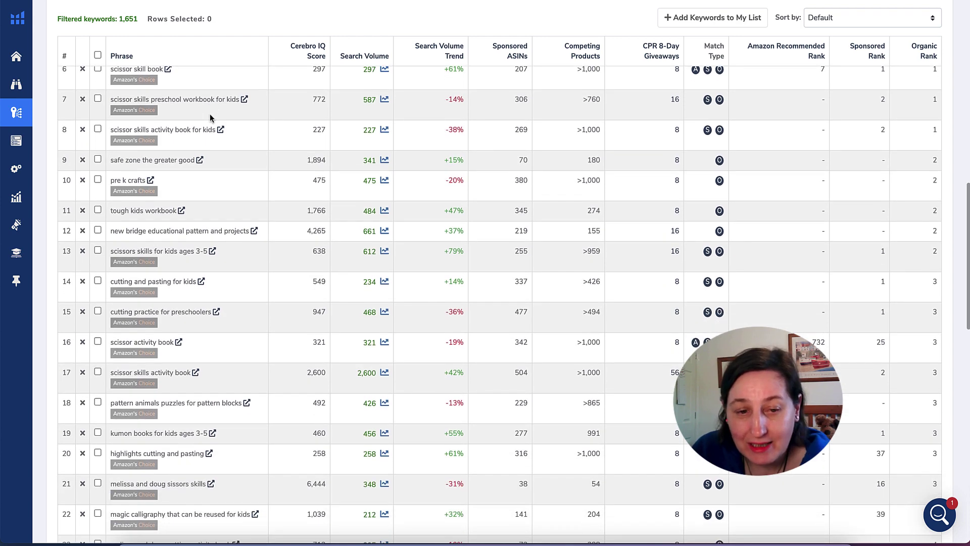
scroll(195, 202, down, 2)
scroll(195, 203, down, 1)
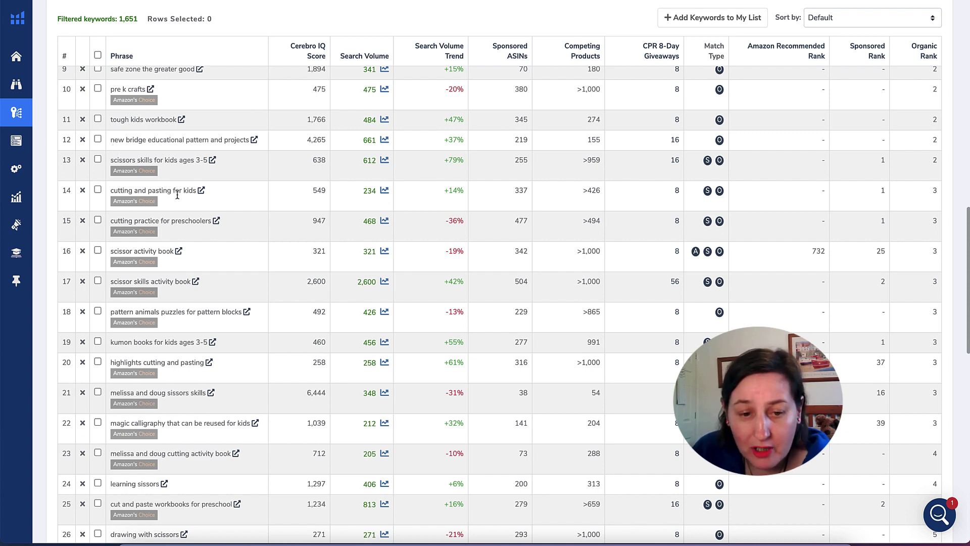
scroll(177, 195, down, 4)
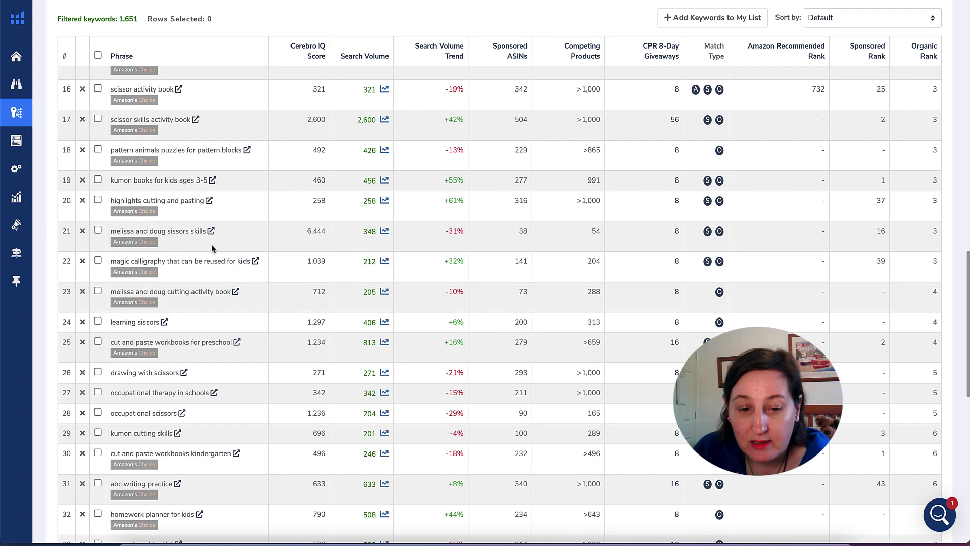
scroll(211, 247, down, 2)
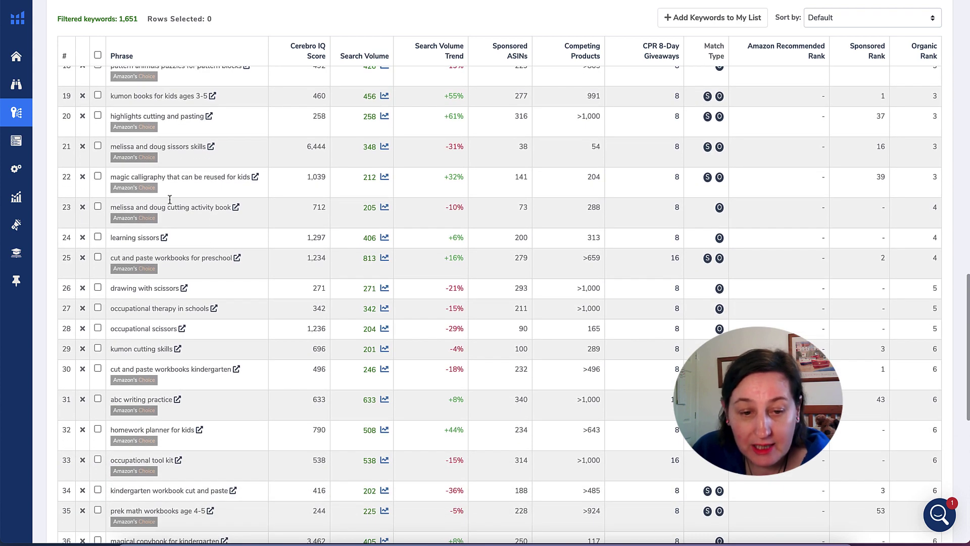
scroll(202, 200, down, 1)
scroll(200, 275, down, 2)
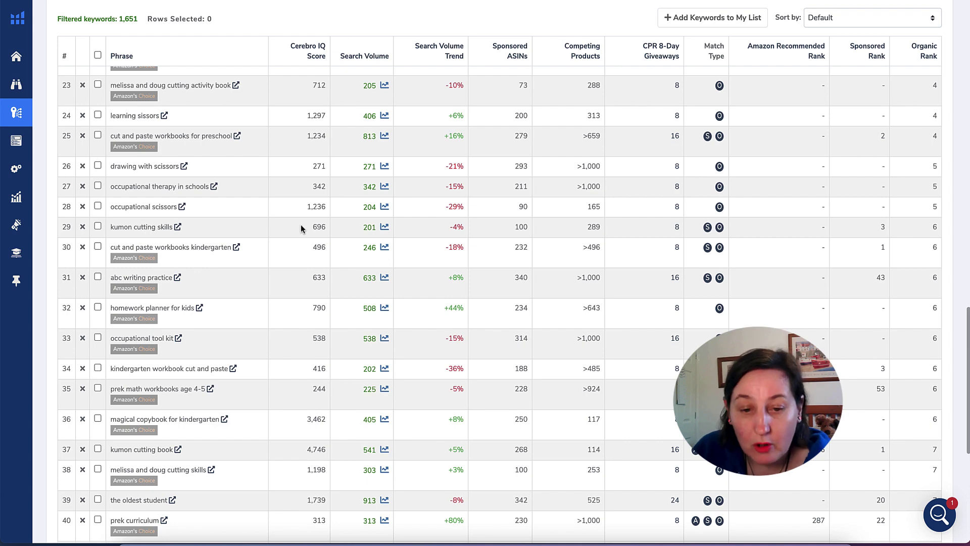
scroll(231, 229, down, 3)
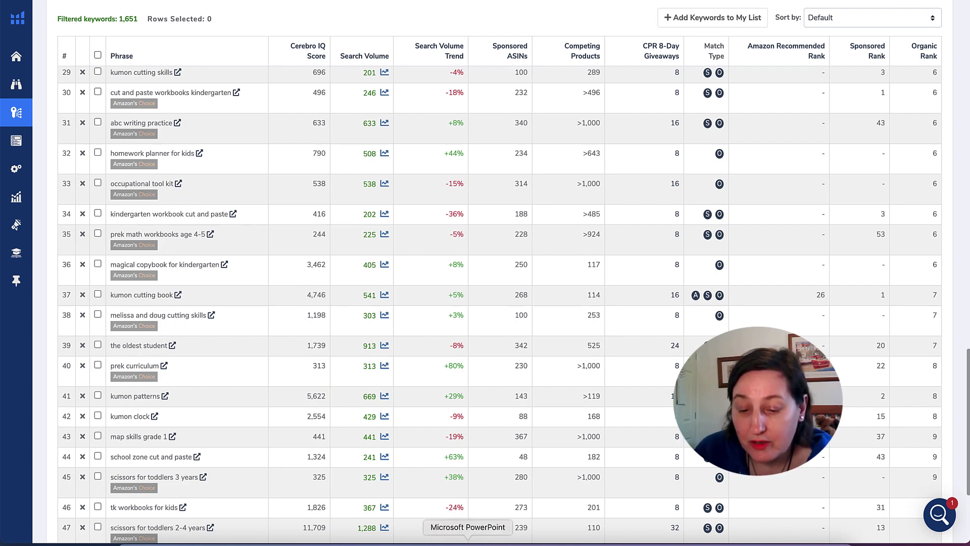
Step: Close the Xray overlay and read the top books' product details cards
click(468, 542)
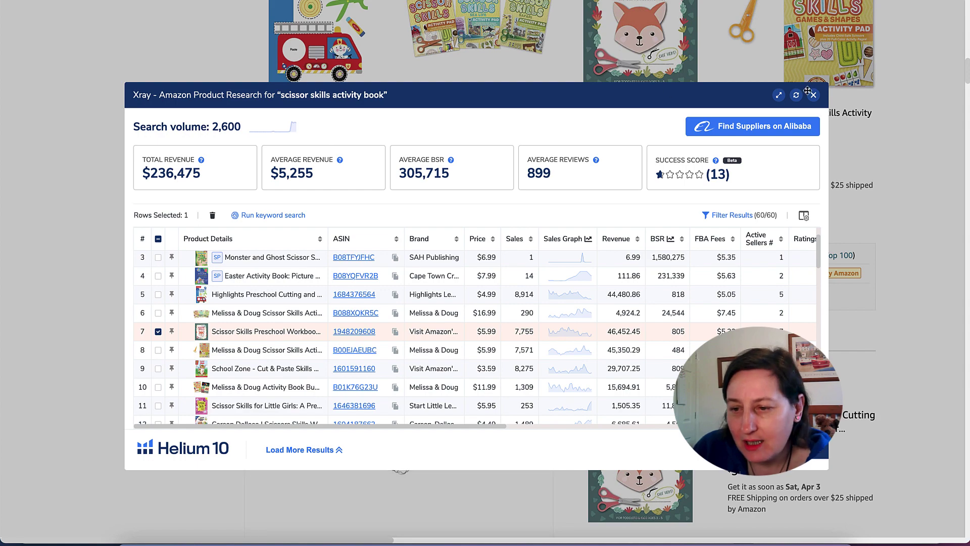
click(683, 49)
mouse_move(650, 44)
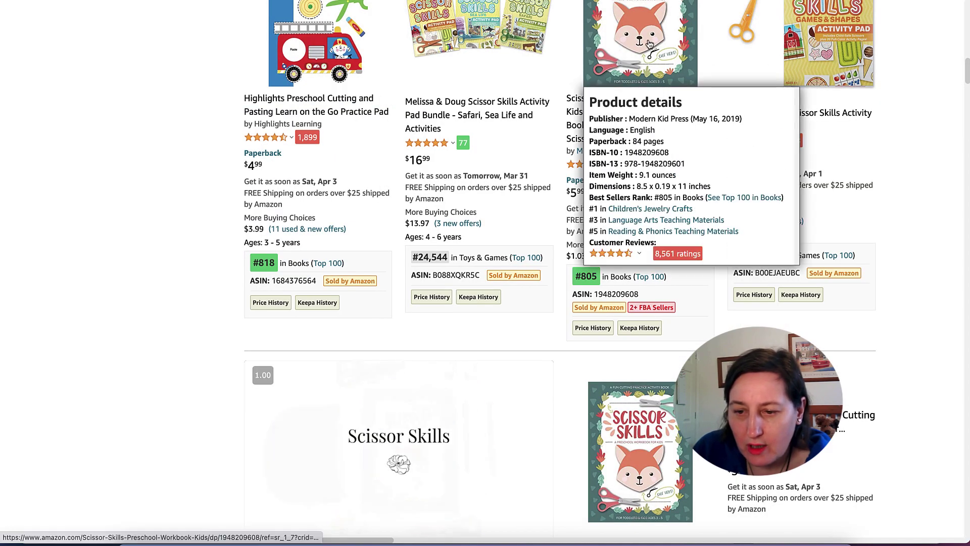
mouse_move(827, 44)
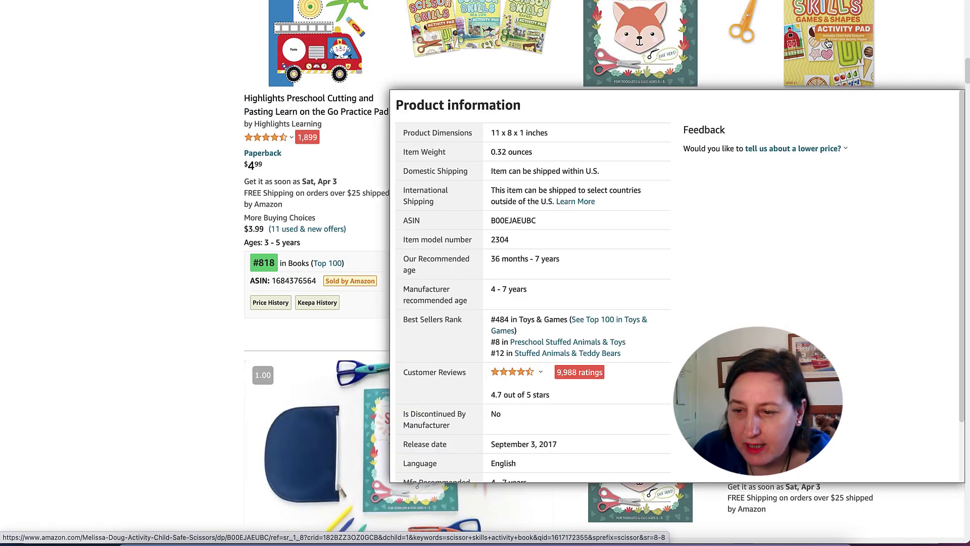
mouse_move(342, 47)
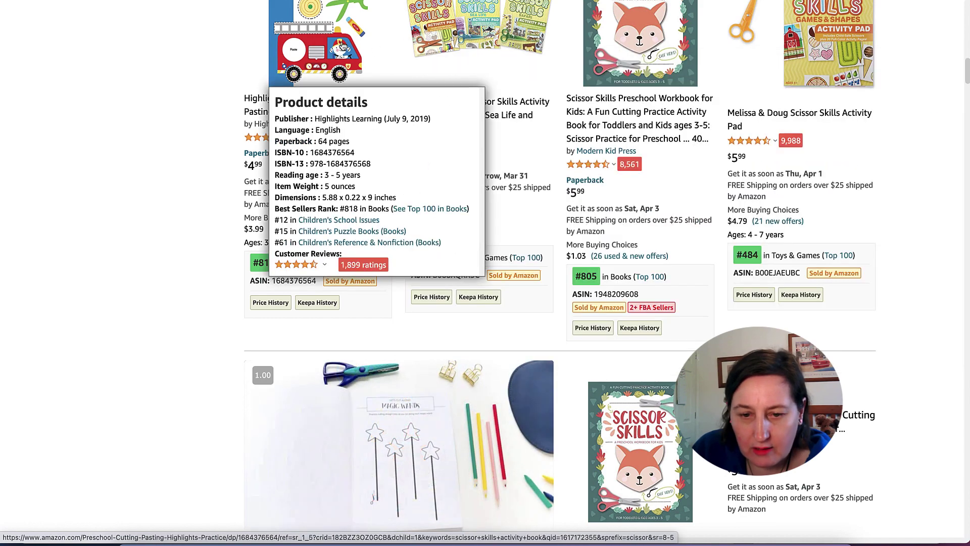
scroll(341, 47, up, 3)
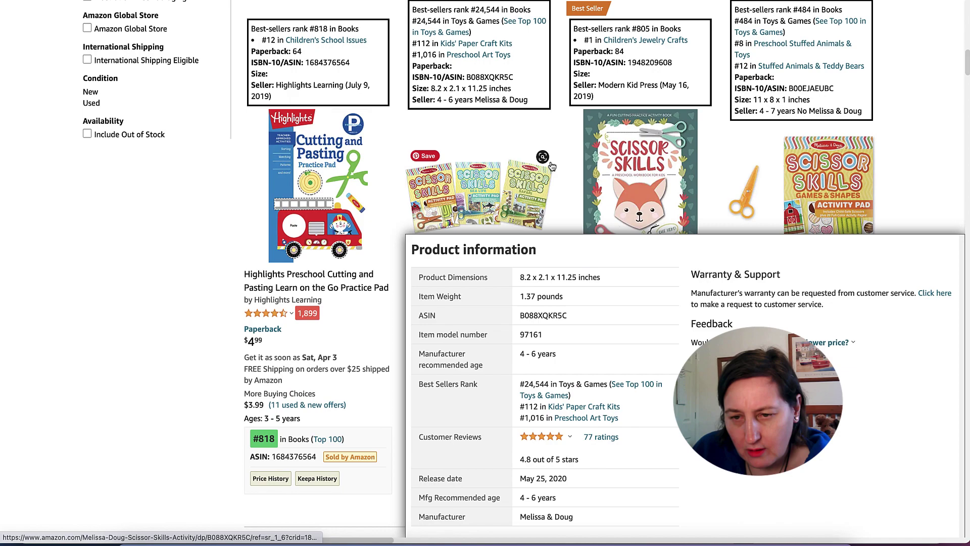
scroll(550, 163, up, 8)
scroll(546, 168, up, 2)
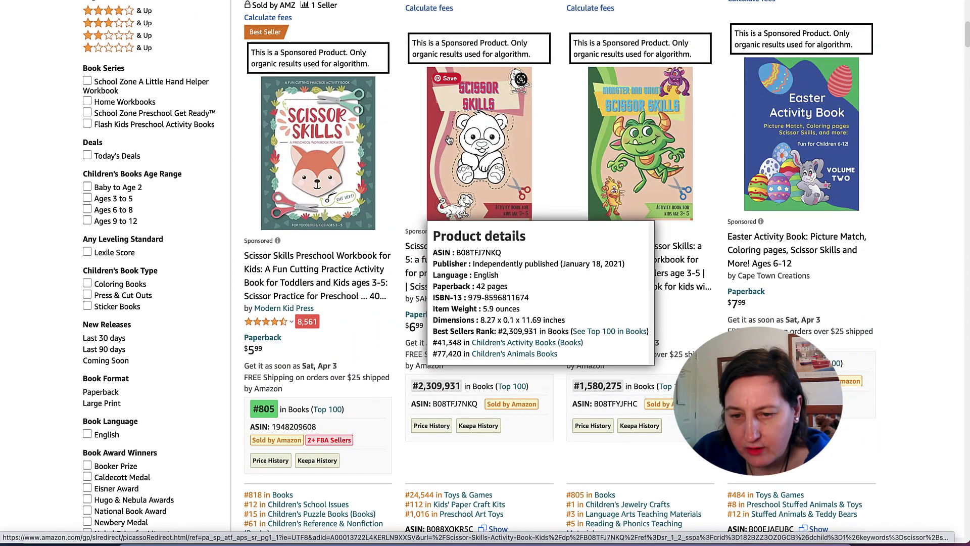
mouse_move(665, 136)
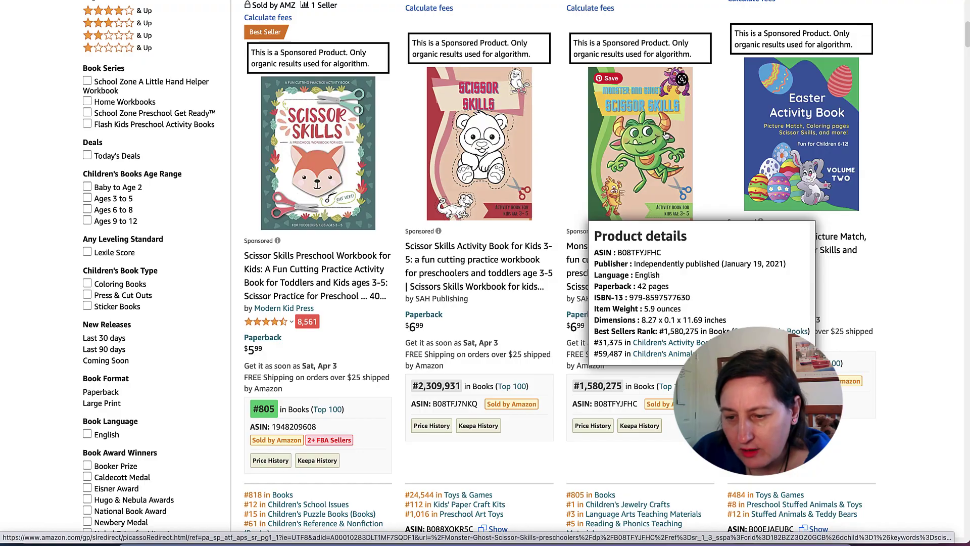
mouse_move(808, 123)
Step: Compare sales ranks of further scissor-skills books, then return to the PowerPoint slide
scroll(701, 130, down, 20)
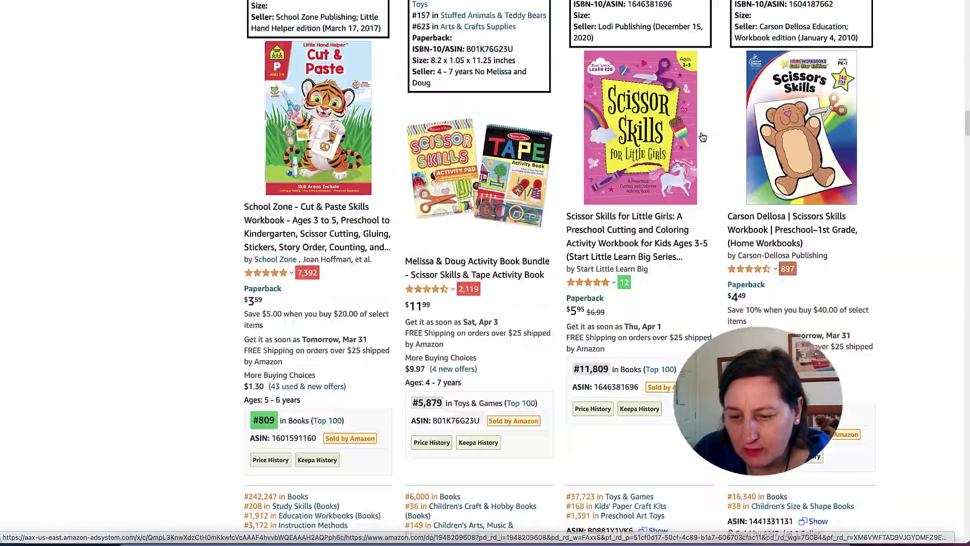
scroll(702, 137, down, 1)
mouse_move(657, 78)
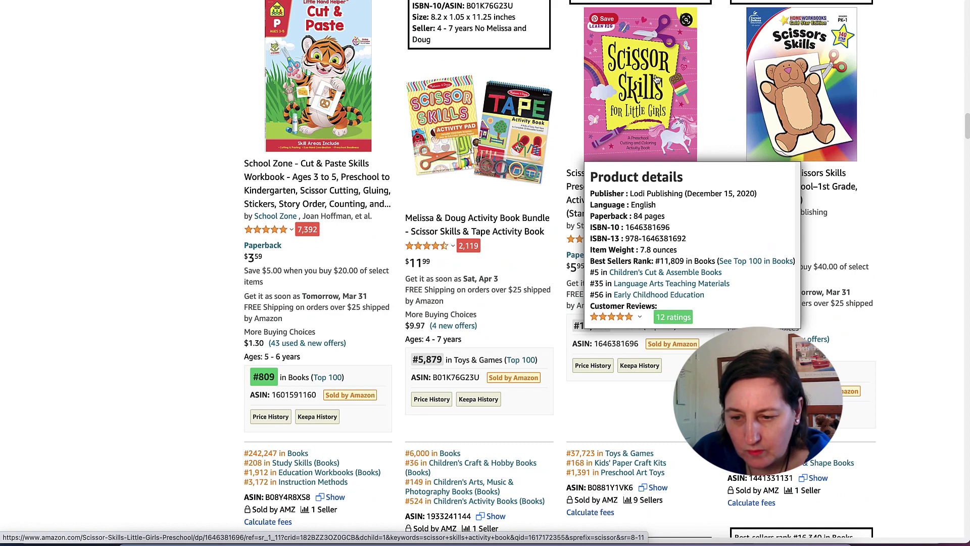
mouse_move(804, 78)
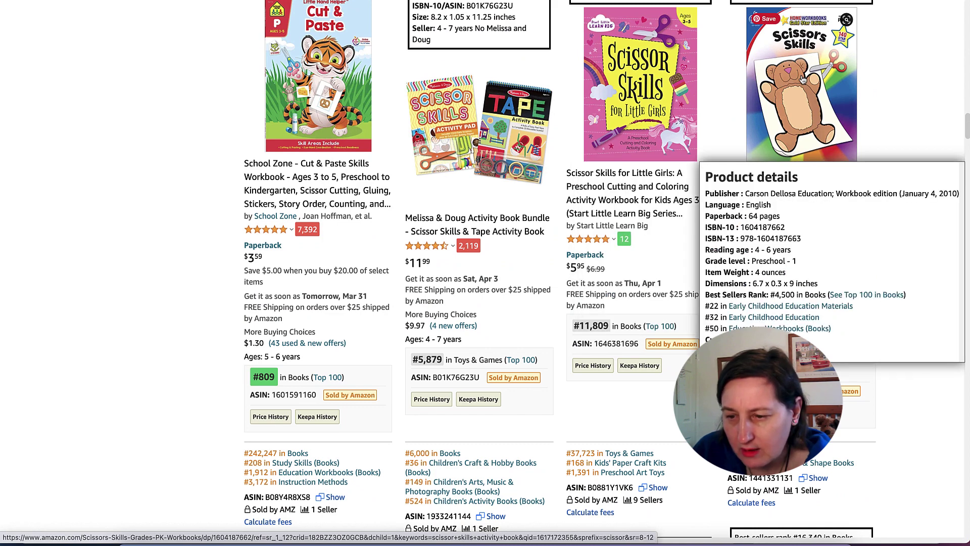
mouse_move(338, 78)
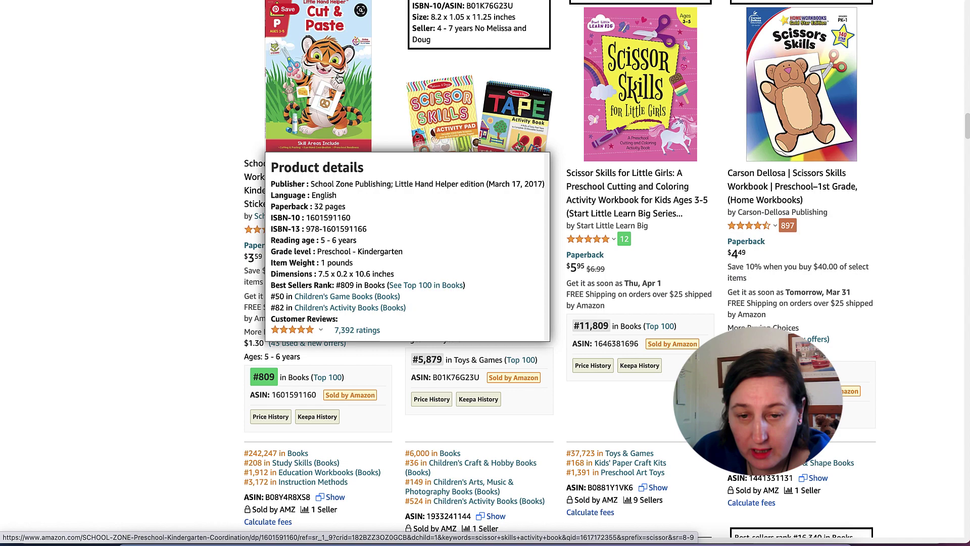
scroll(339, 79, down, 10)
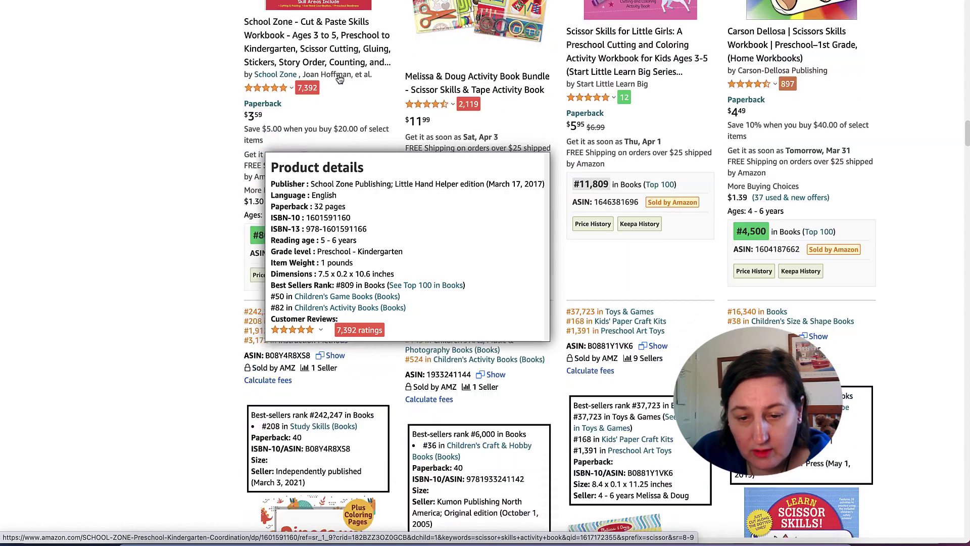
scroll(338, 79, up, 3)
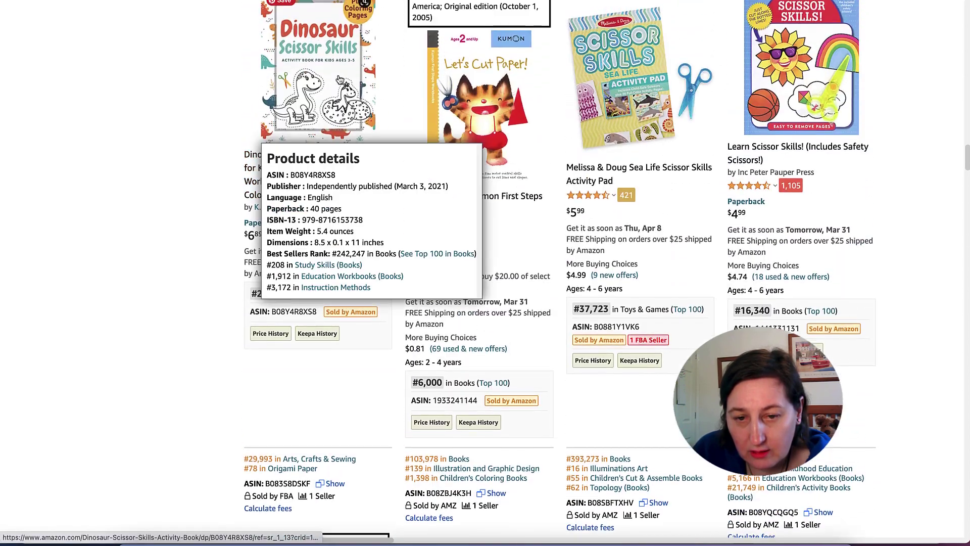
mouse_move(475, 82)
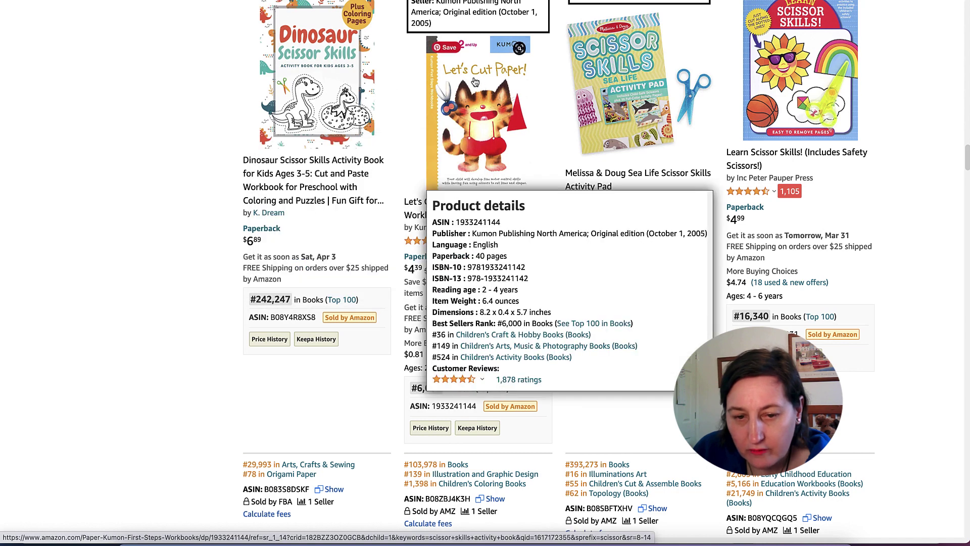
mouse_move(278, 79)
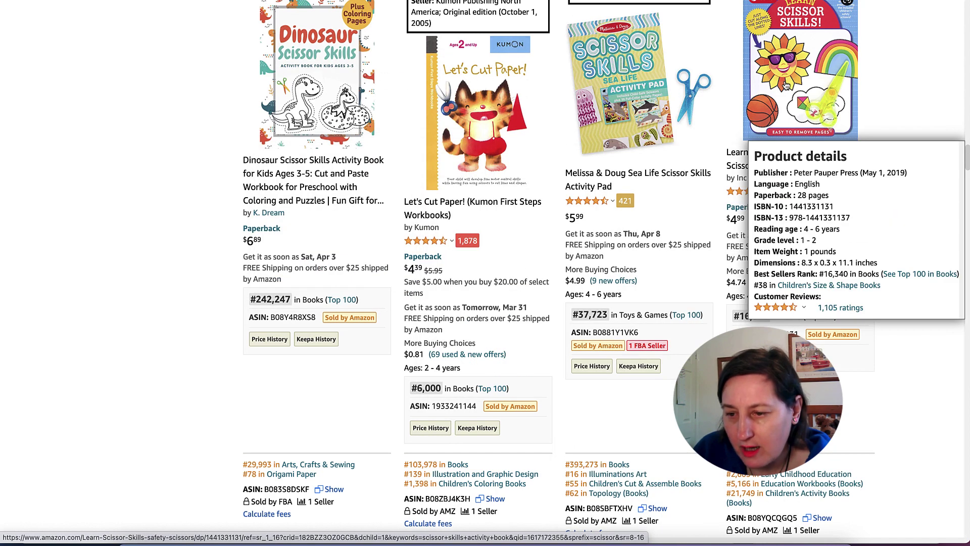
scroll(786, 86, down, 8)
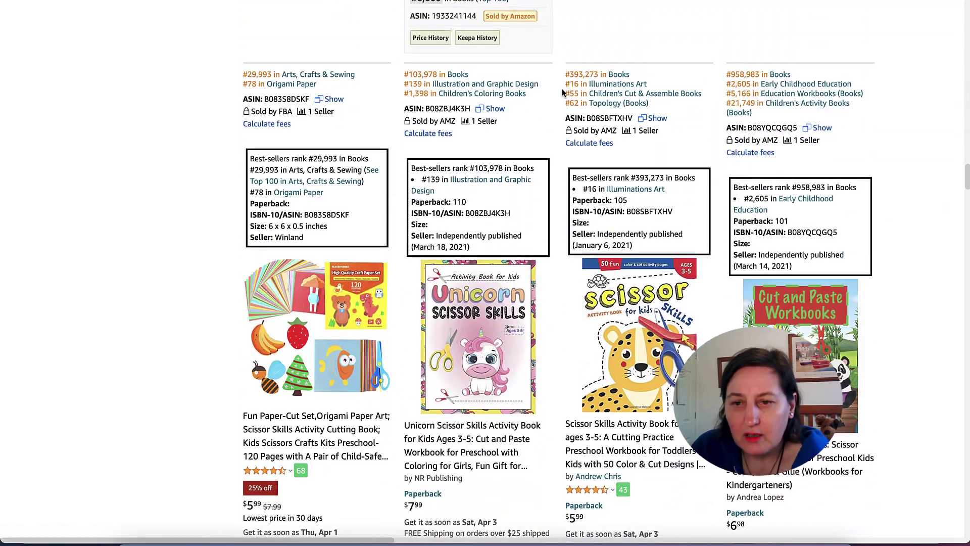
scroll(786, 86, up, 5)
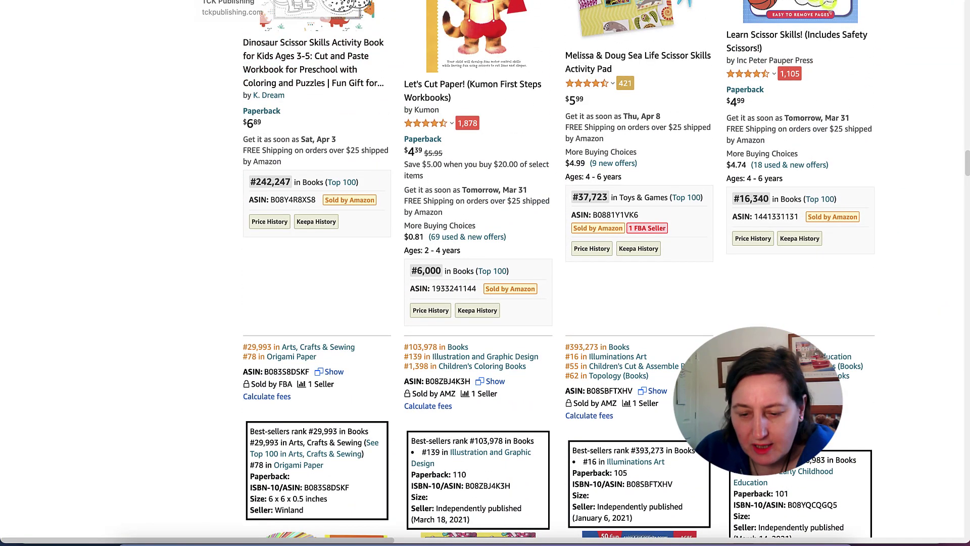
click(468, 542)
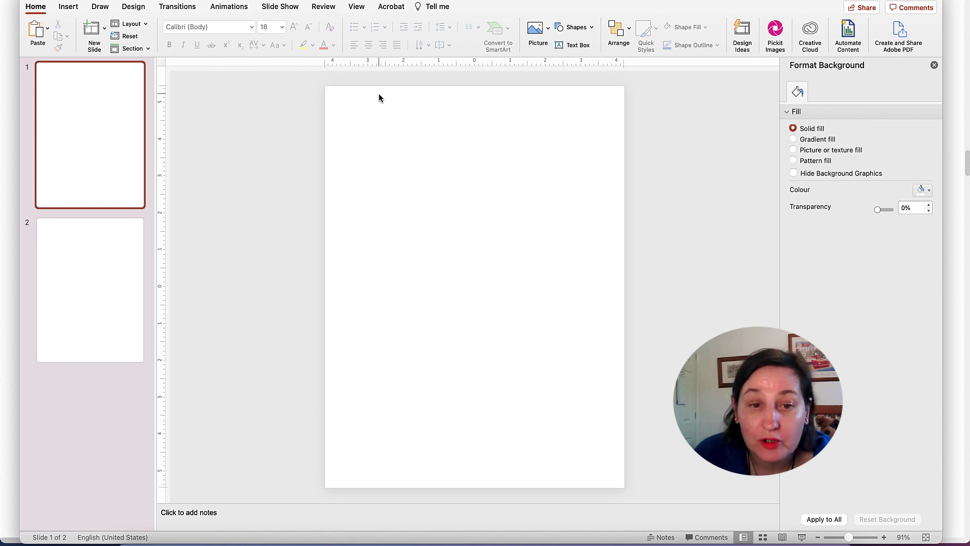
Step: Insert FRUIT ICON PACK.svg from the Downloads vecteezy fruit icons folder onto slide 1
click(69, 7)
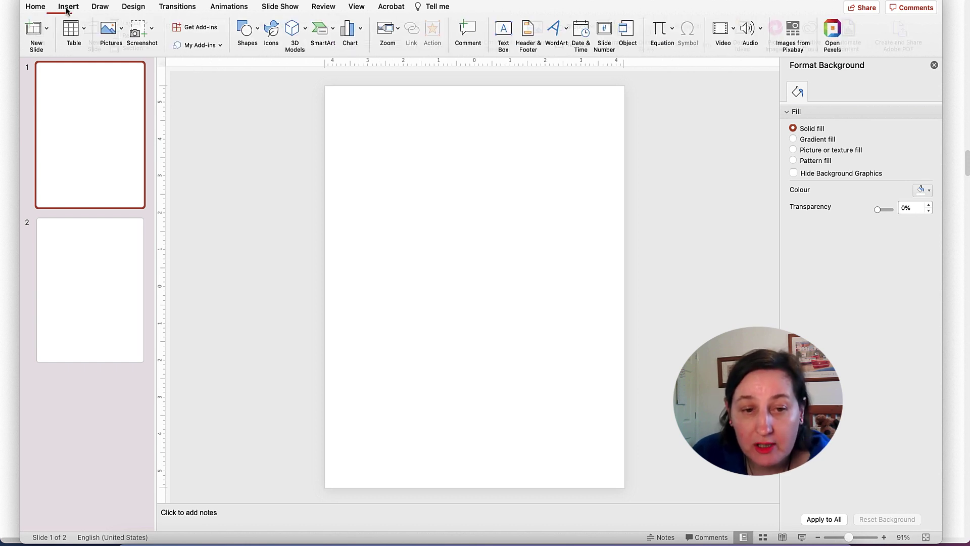
click(121, 30)
click(135, 61)
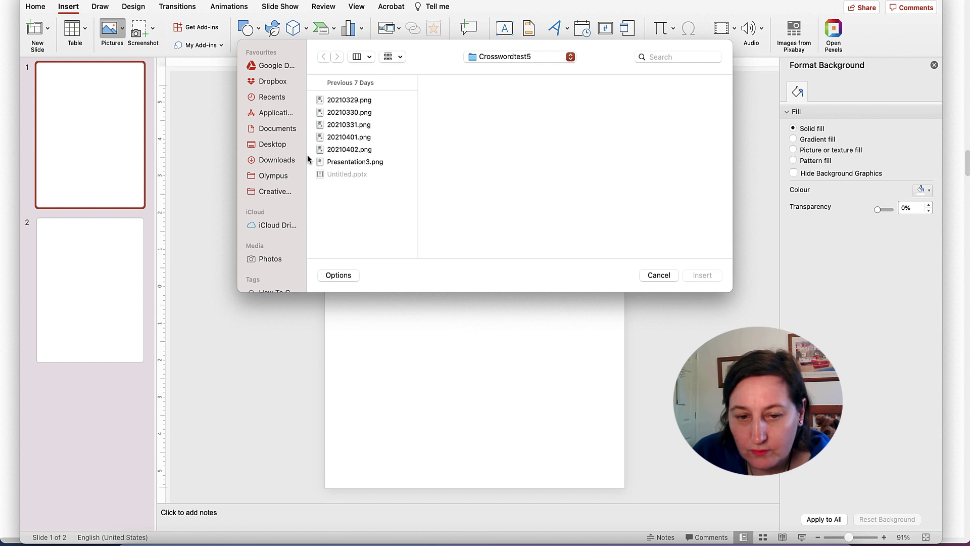
click(287, 160)
click(364, 140)
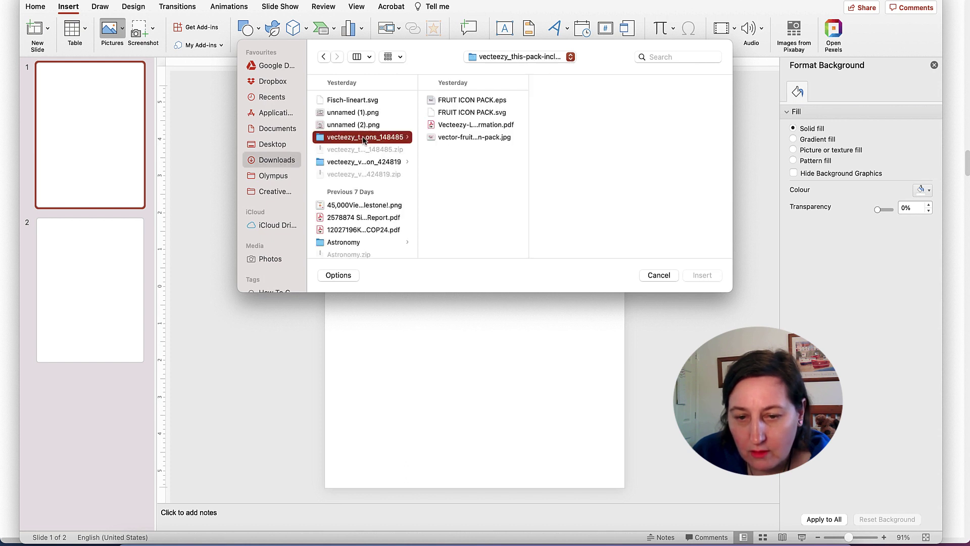
click(483, 115)
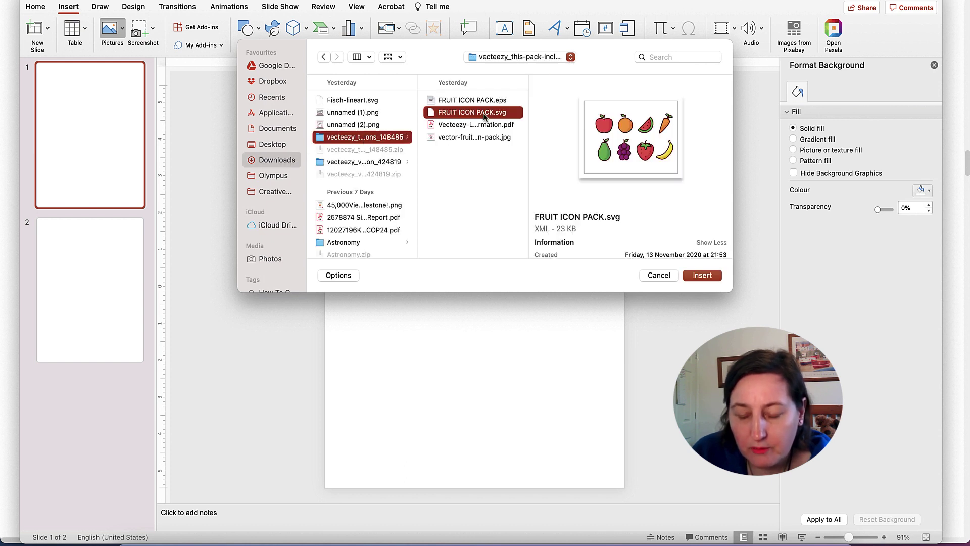
click(384, 163)
click(472, 113)
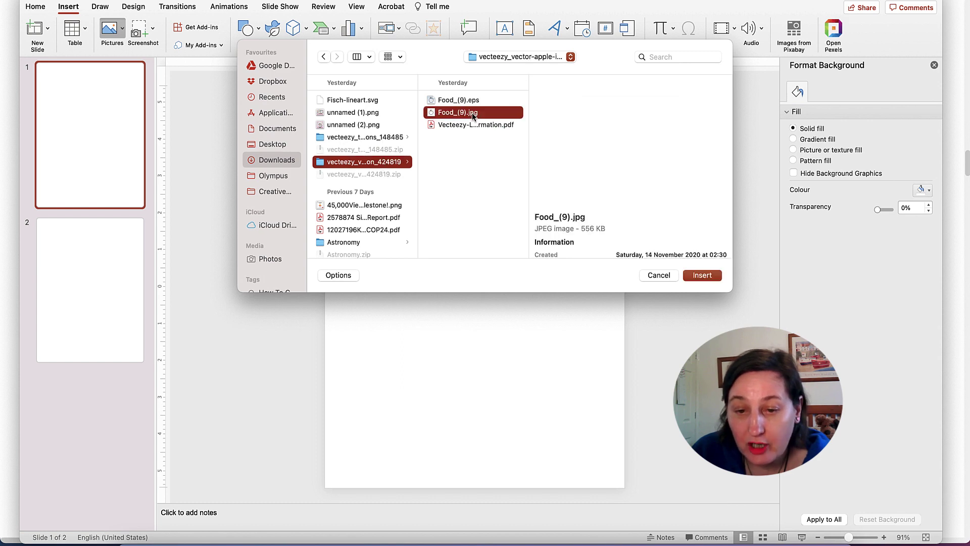
click(379, 137)
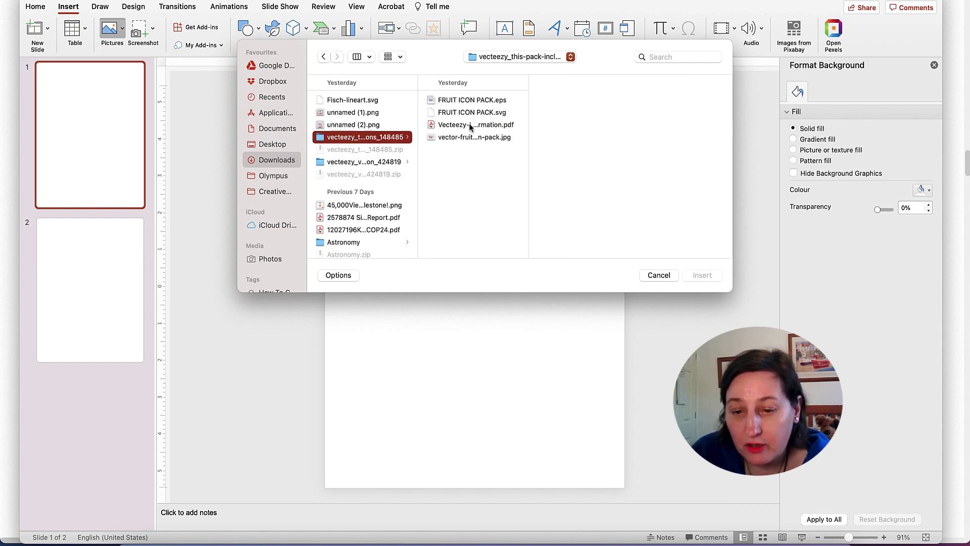
click(477, 113)
click(703, 275)
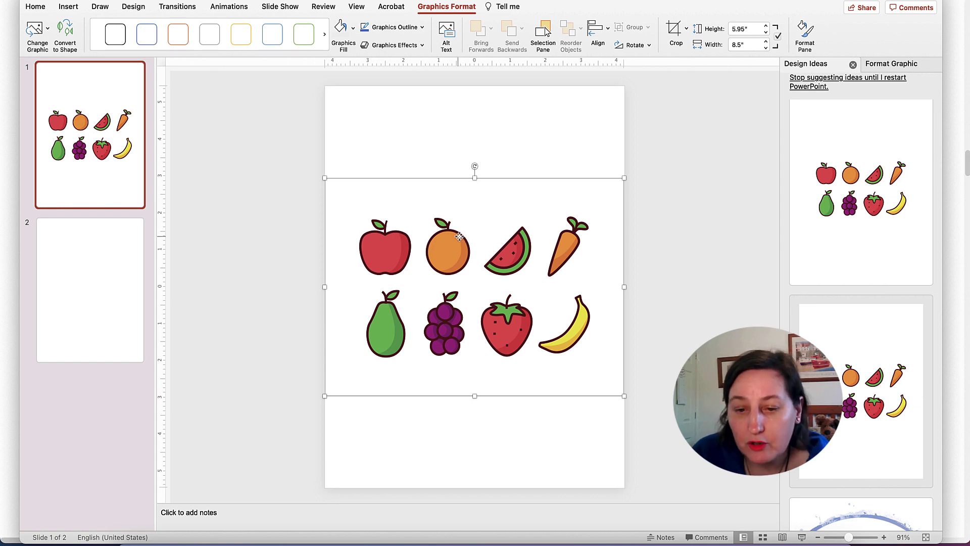
Step: Move the fruit graphic up and convert it into editable shapes
drag(459, 238, 458, 191)
right_click(448, 201)
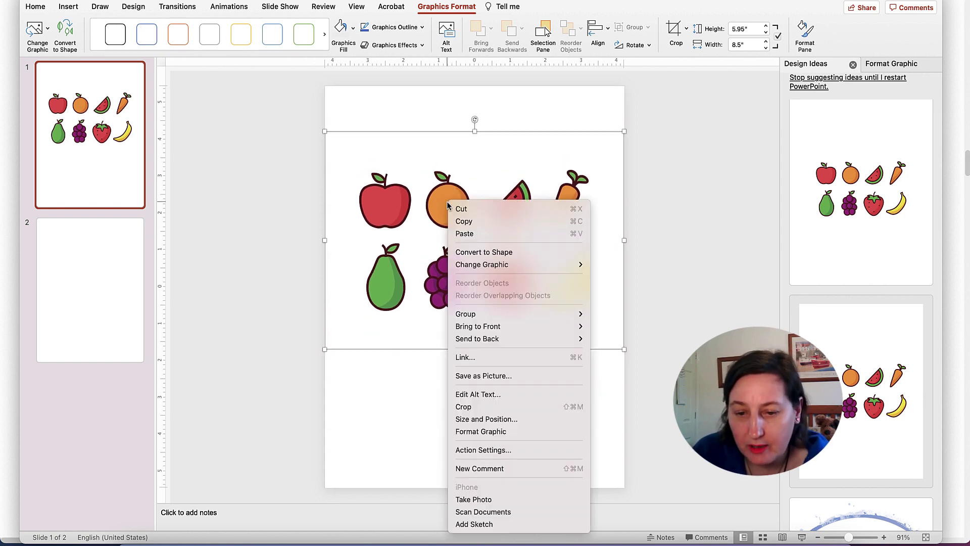
click(71, 35)
click(71, 36)
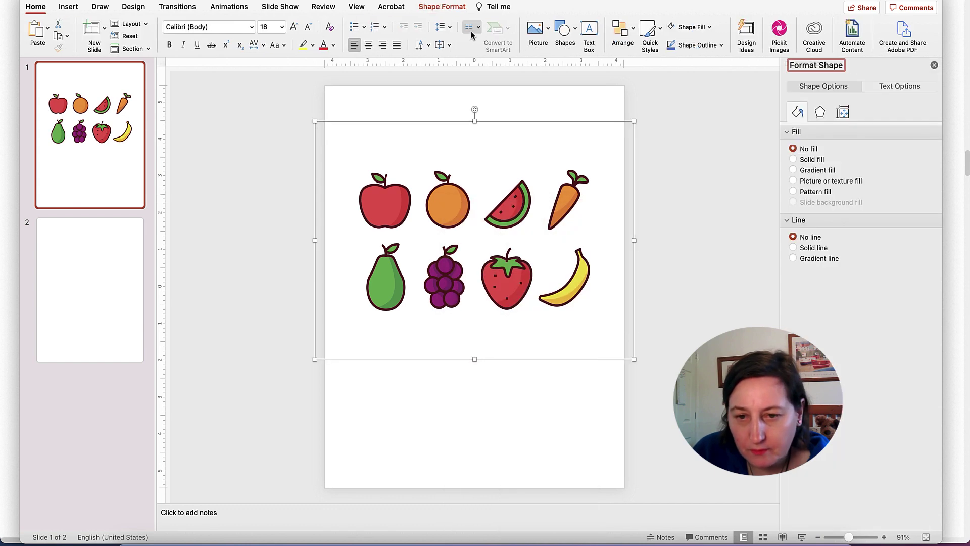
Step: Ungroup the fruit shapes into separate fruits and box-select the apple
right_click(522, 226)
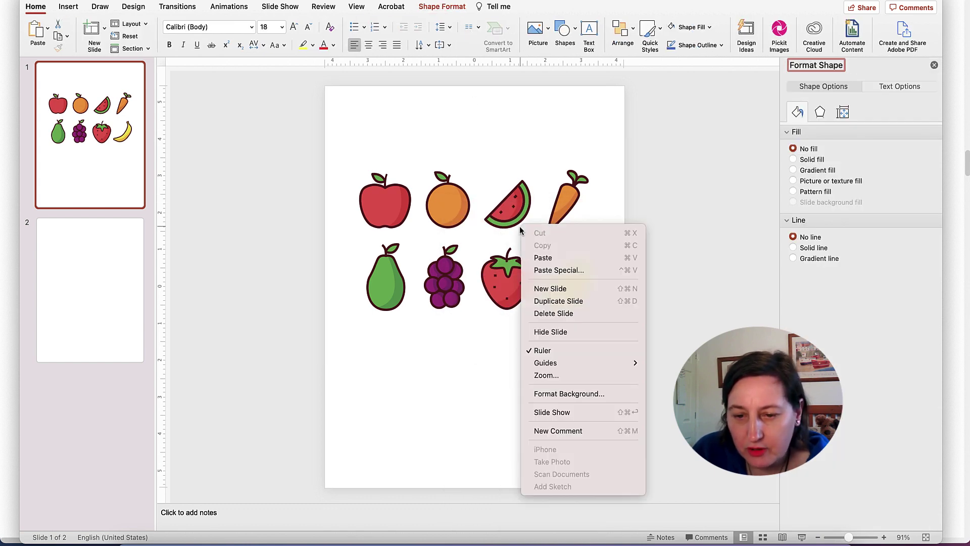
click(491, 201)
right_click(453, 203)
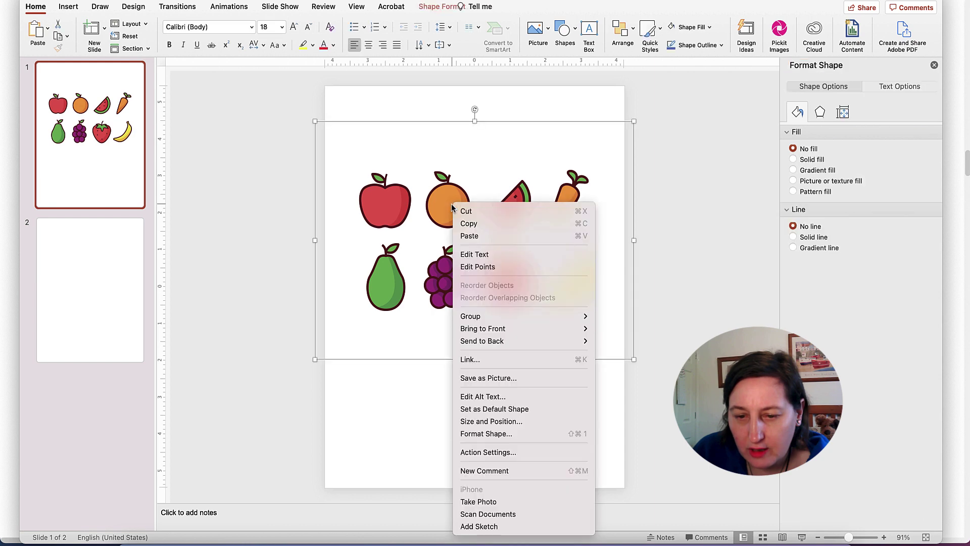
mouse_move(534, 314)
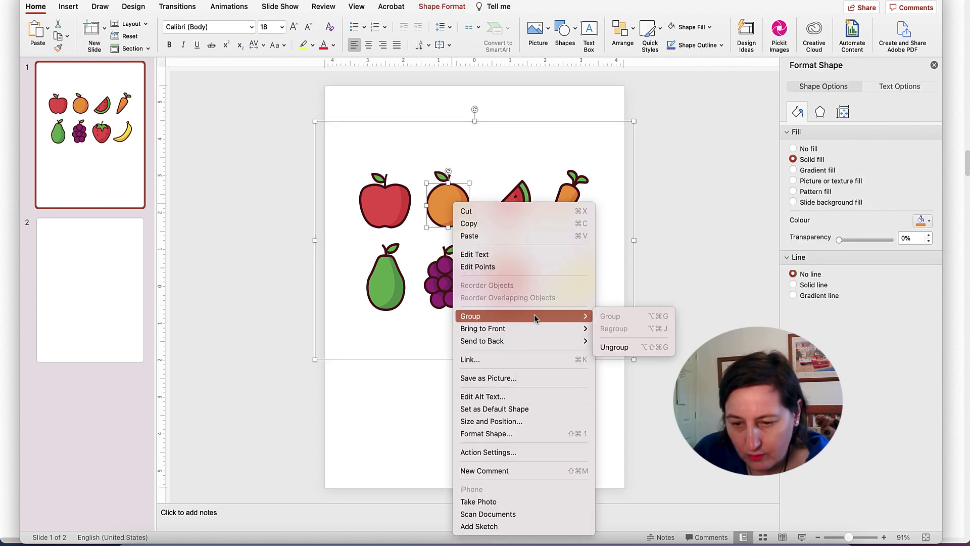
click(631, 347)
click(715, 281)
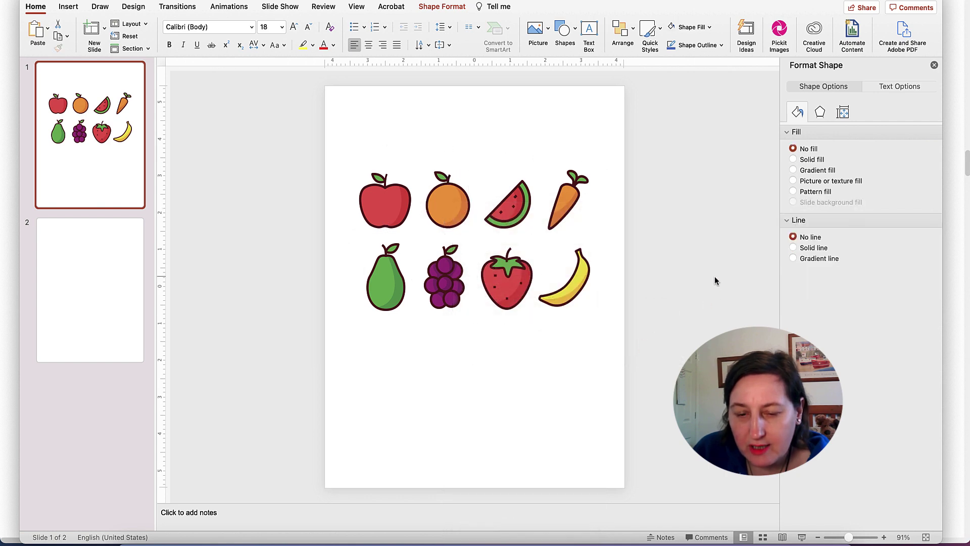
drag(344, 158, 422, 236)
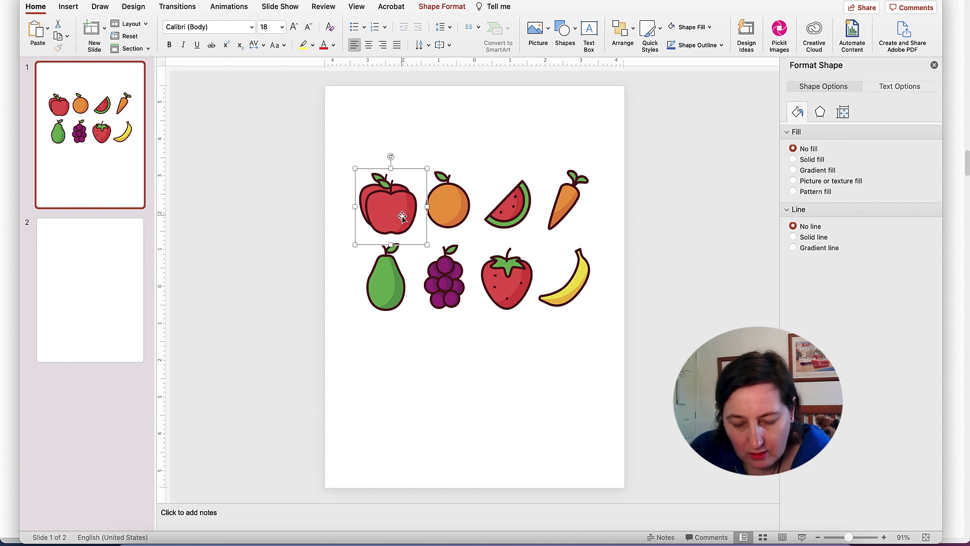
Step: Paste a copy of the apple onto slide 2, enlarged near the top
key(Escape)
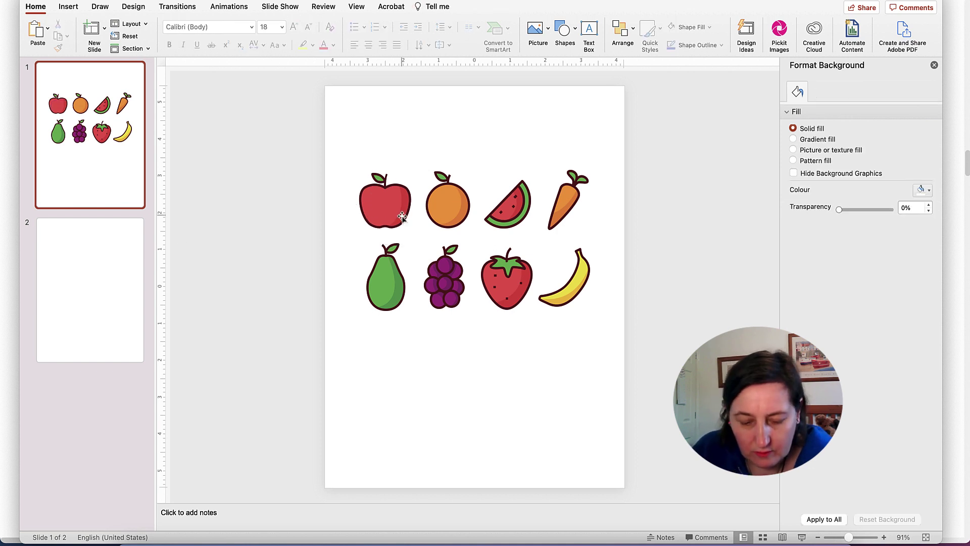
drag(350, 153, 424, 223)
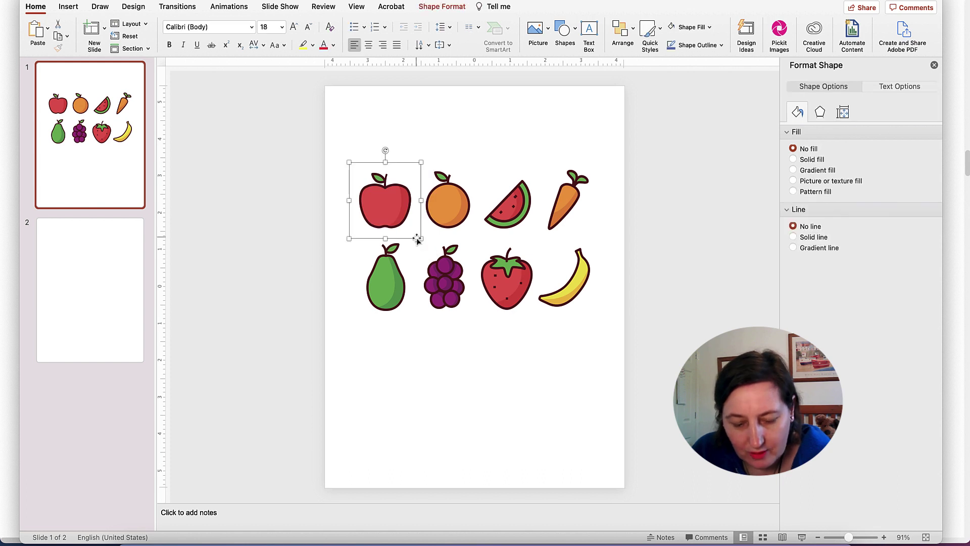
click(102, 256)
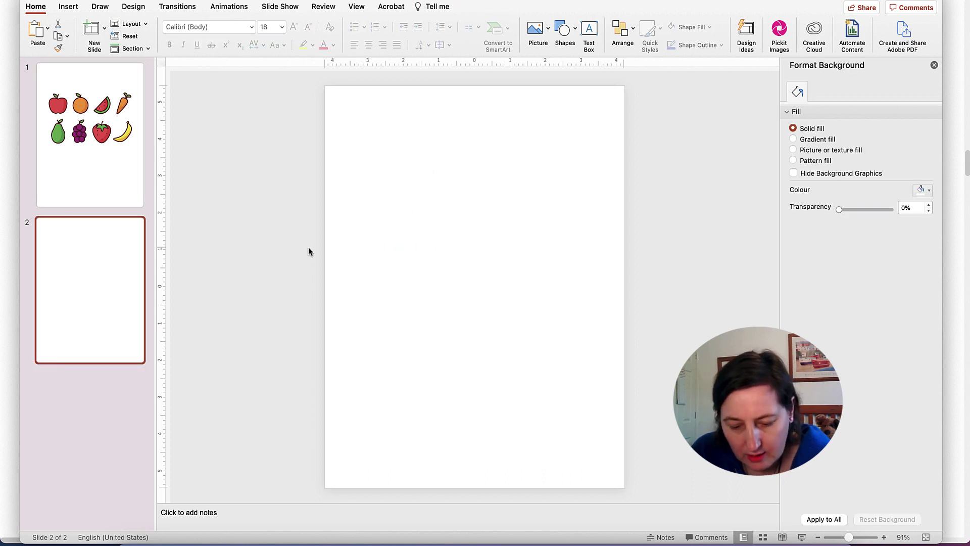
key(cmd+v)
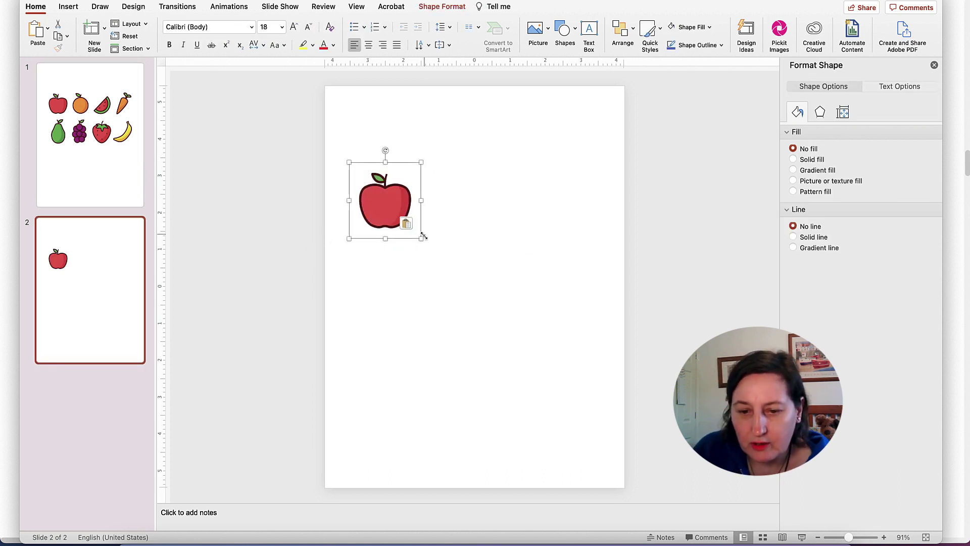
drag(422, 243, 422, 192)
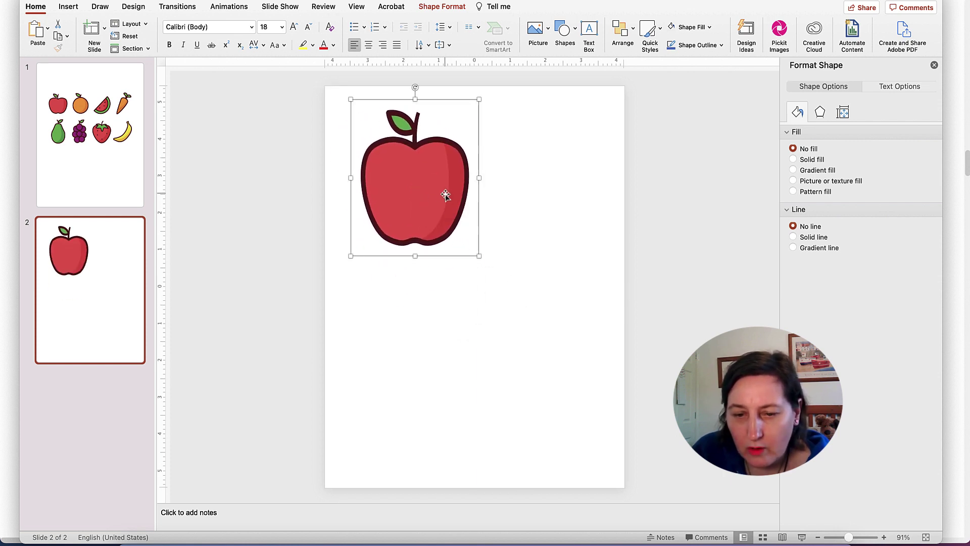
Step: Ungroup the apple and delete its red body, red highlight and green leaf fill
right_click(443, 193)
mouse_move(517, 245)
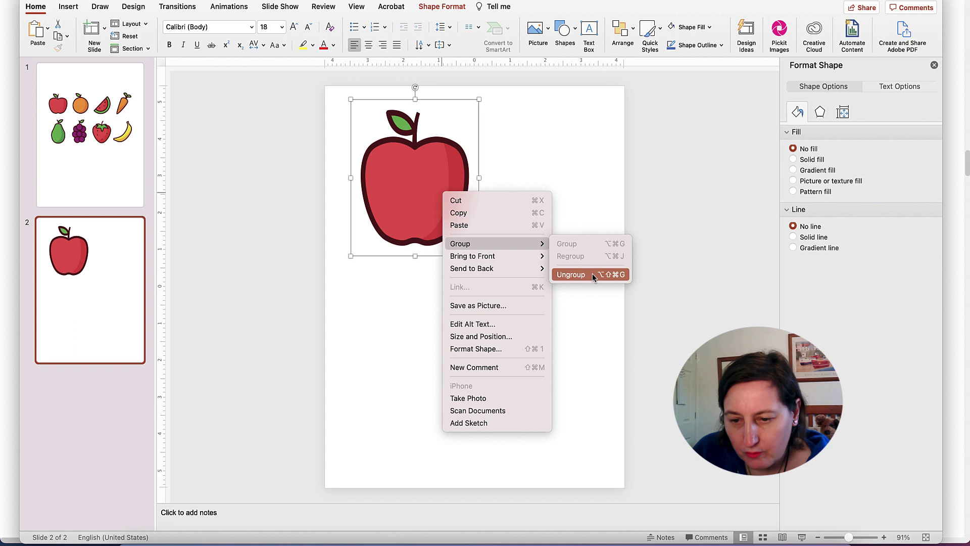
click(592, 275)
click(553, 202)
click(419, 192)
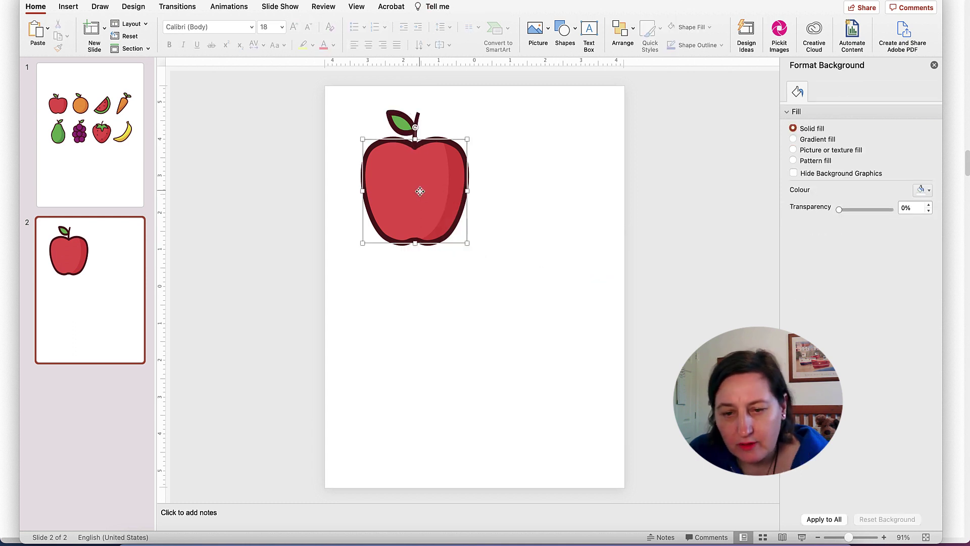
key(Delete)
click(453, 191)
key(Delete)
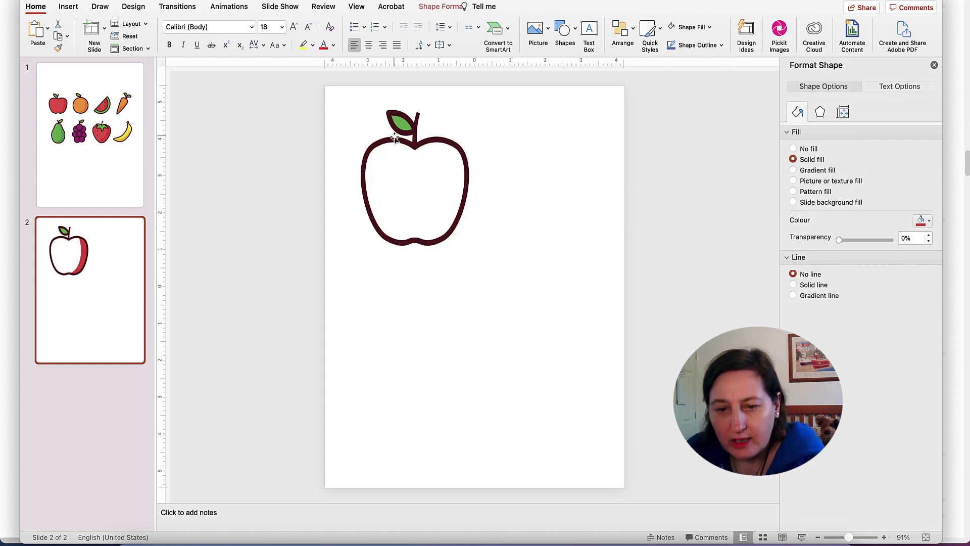
click(399, 122)
key(Delete)
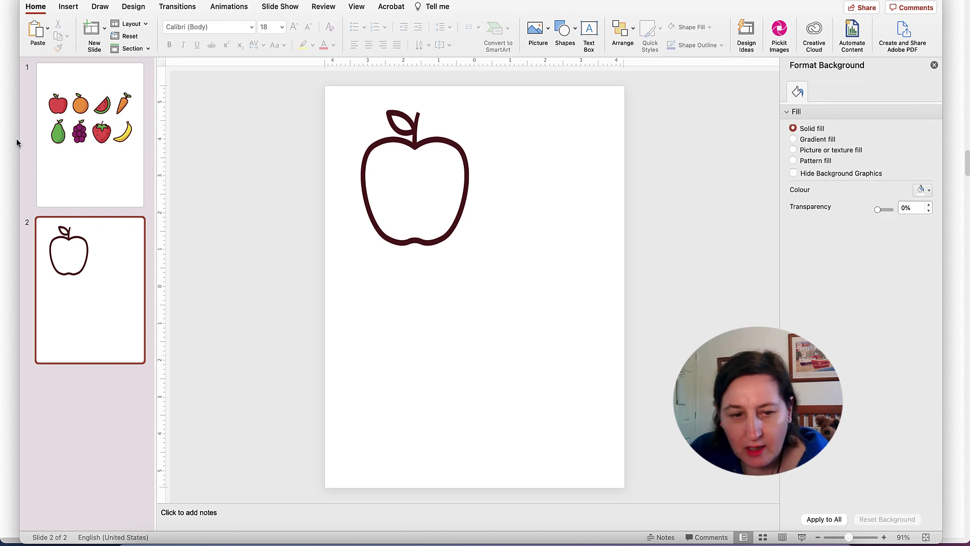
click(86, 145)
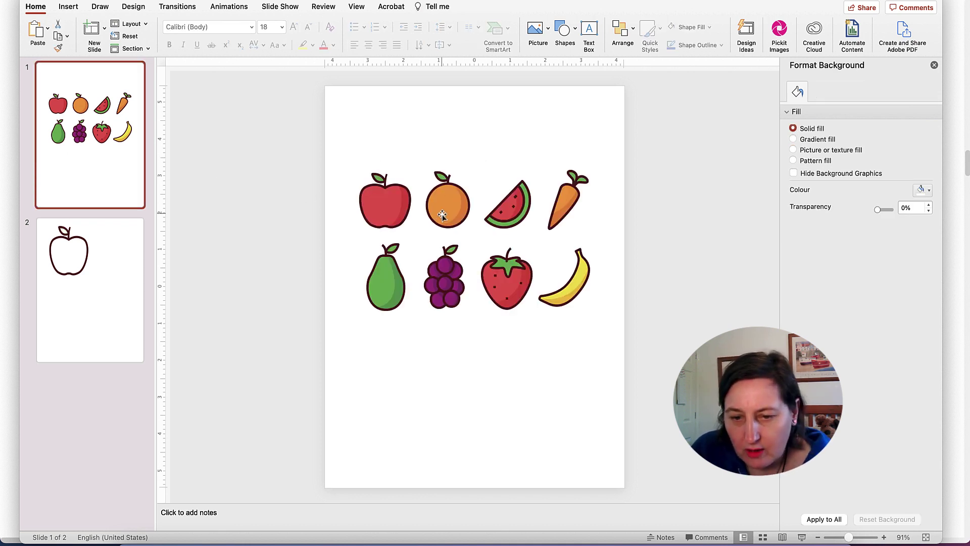
Step: Paste the orange from slide 1 onto slide 2, enlarged beside the apple
drag(427, 167, 474, 236)
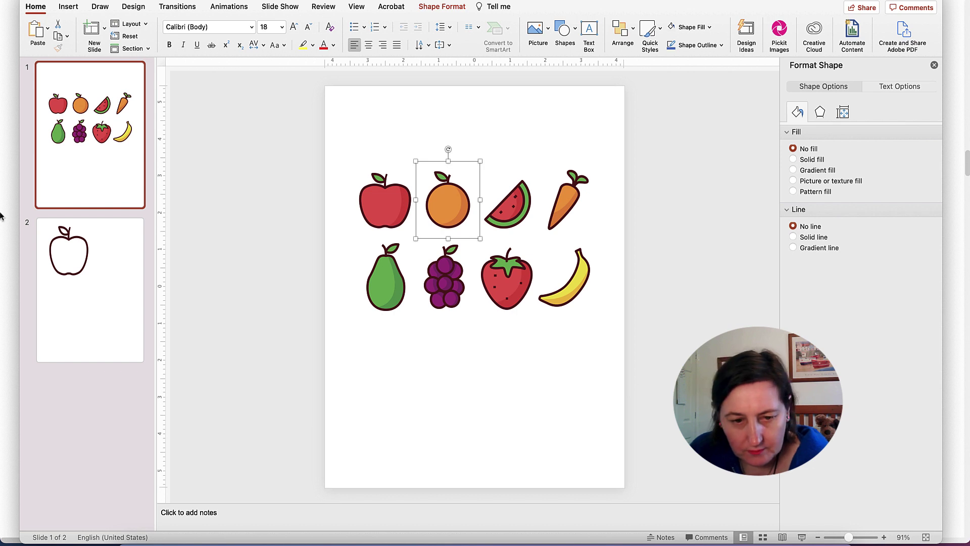
click(93, 274)
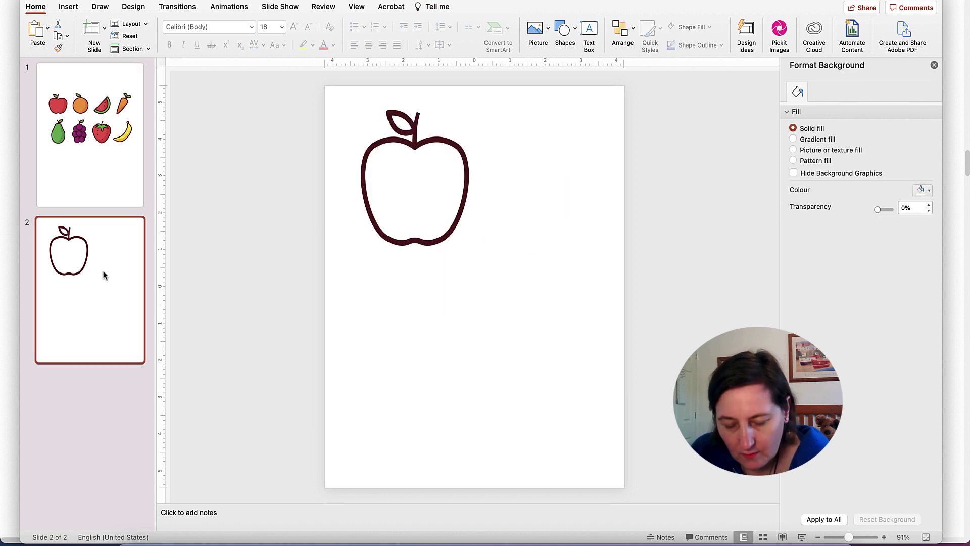
key(super+v)
drag(438, 198, 505, 144)
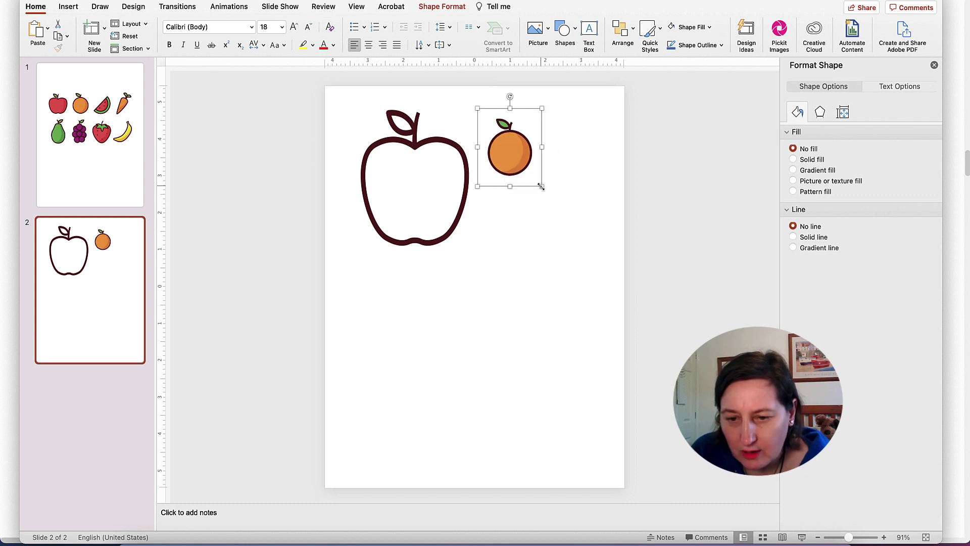
drag(541, 187, 588, 253)
drag(574, 210, 553, 190)
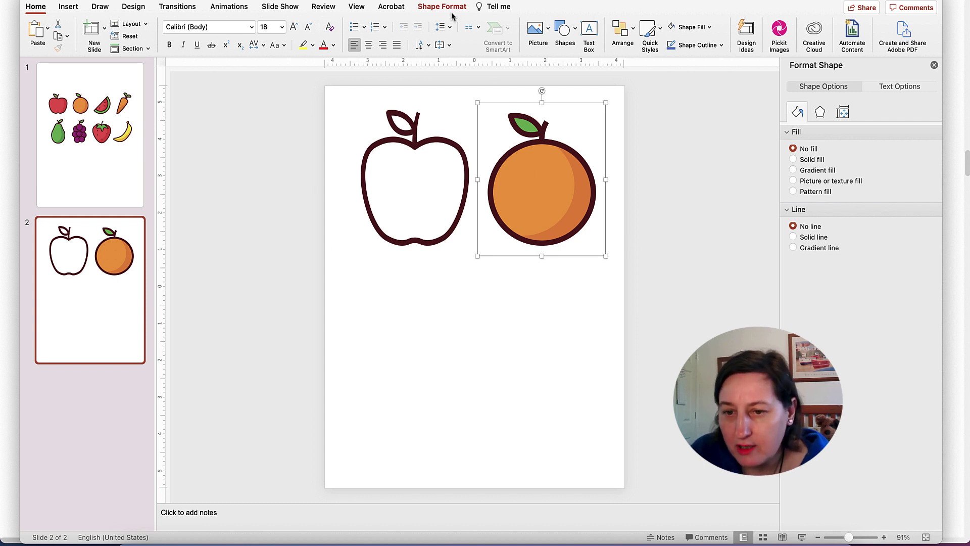
Step: Ungroup the orange and delete its orange fill, darker shading and green leaf fill
right_click(532, 168)
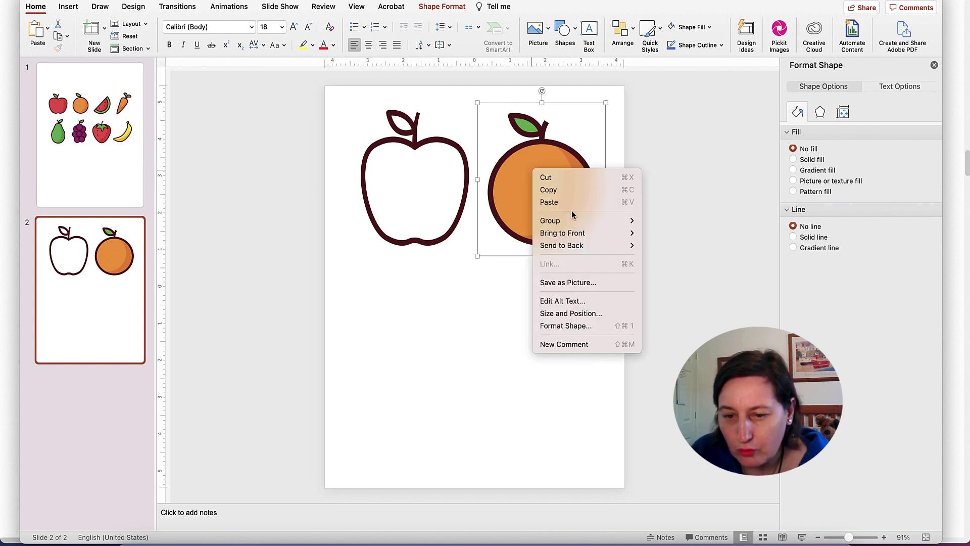
mouse_move(596, 227)
click(677, 251)
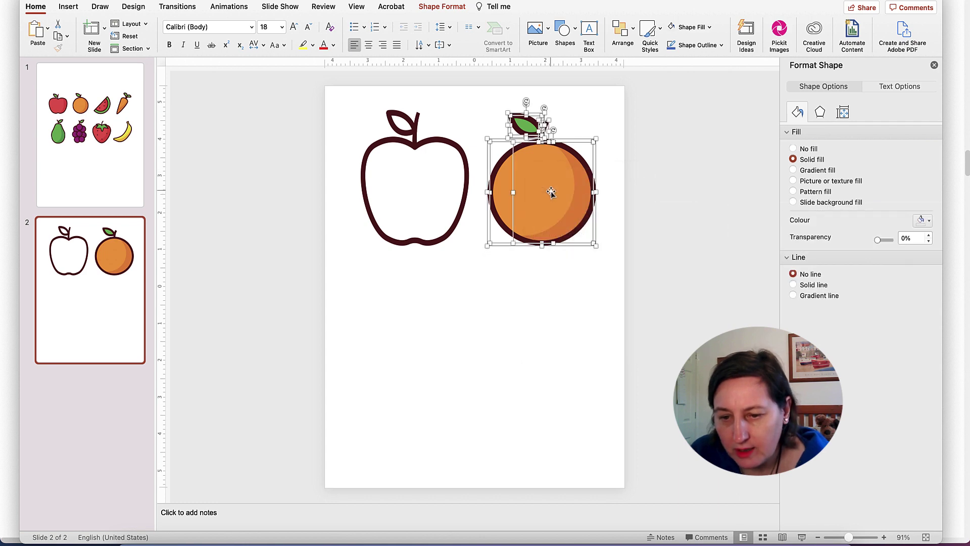
click(658, 186)
click(553, 184)
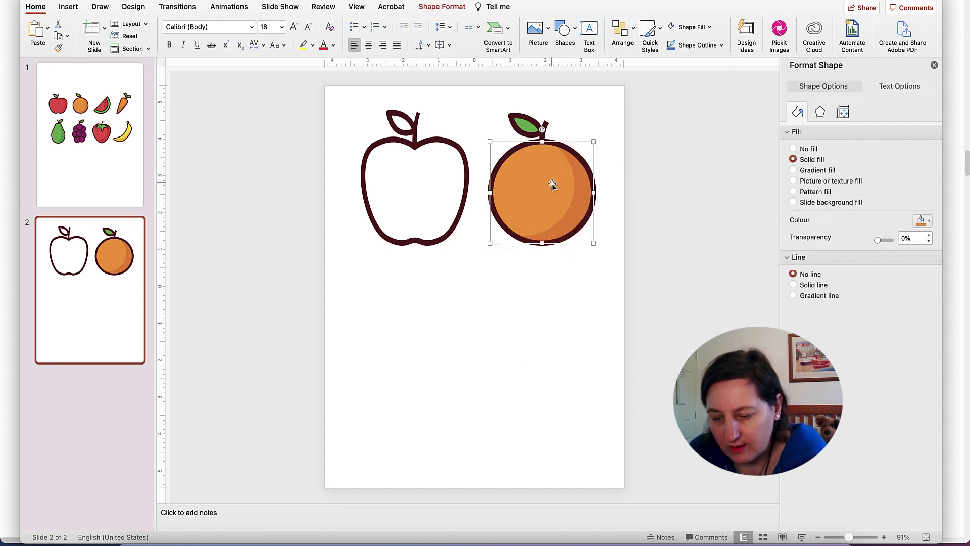
key(Delete)
click(582, 186)
key(Delete)
click(528, 124)
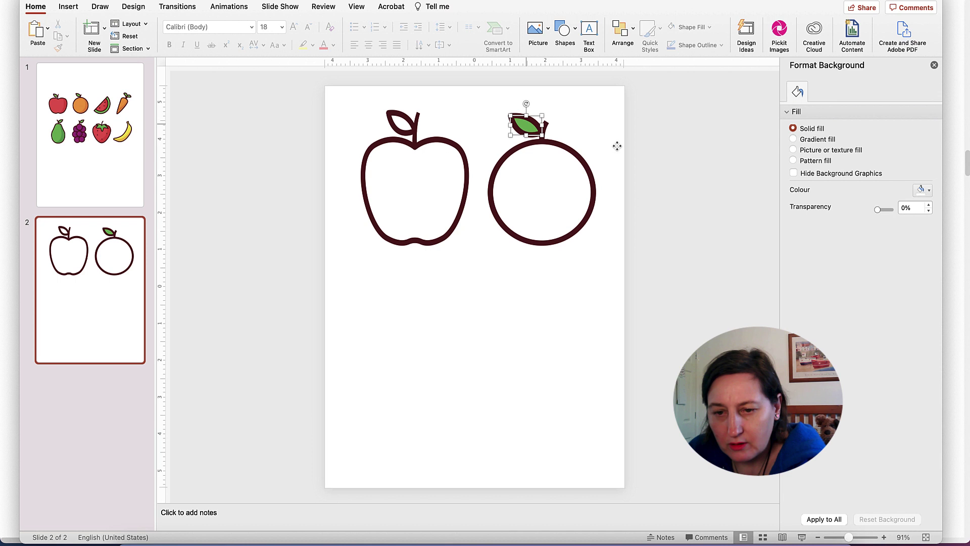
key(Delete)
click(627, 145)
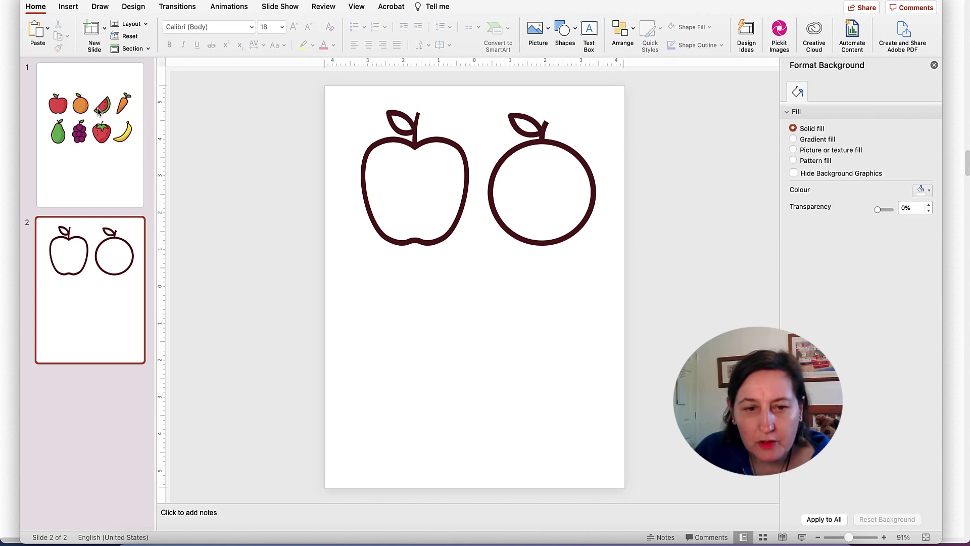
Step: Draw a black vertical straight line below the apple on slide 2
click(69, 7)
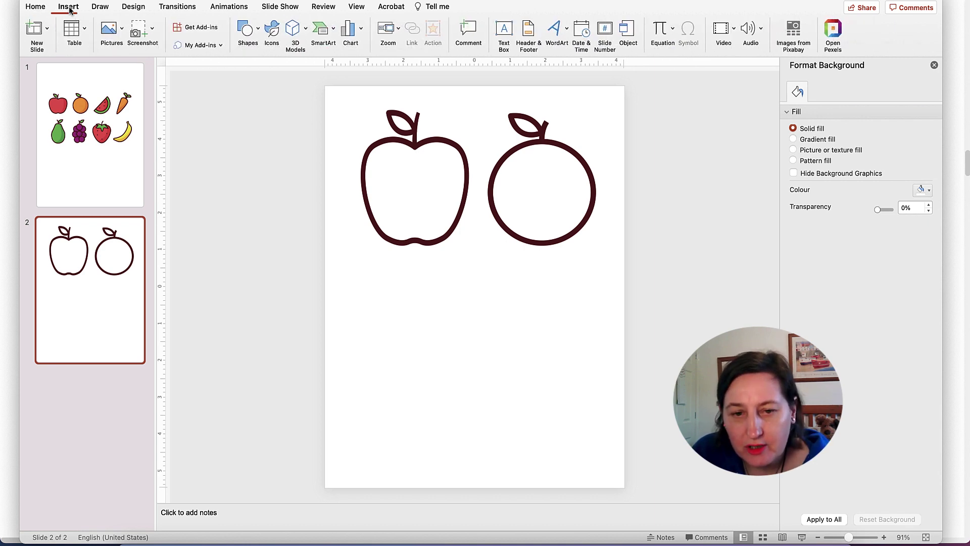
click(258, 29)
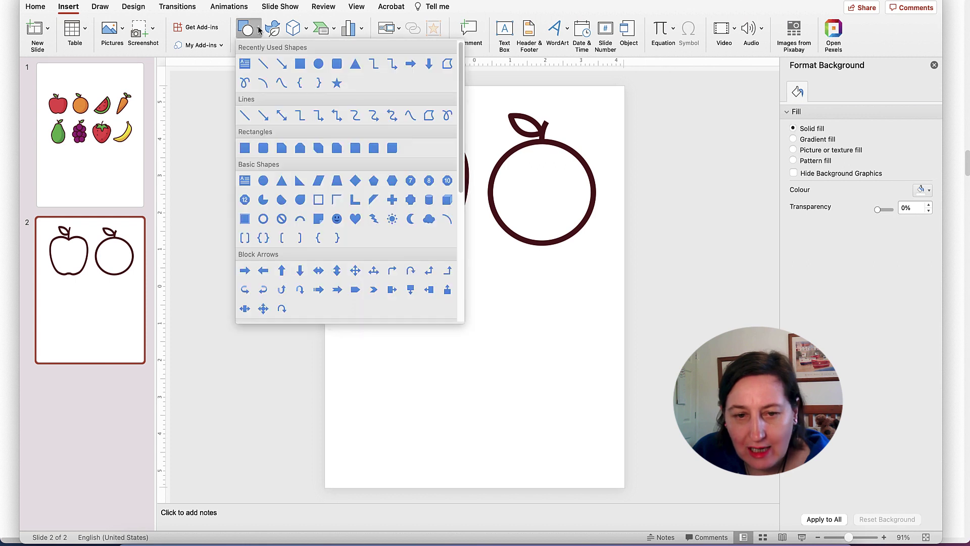
click(262, 67)
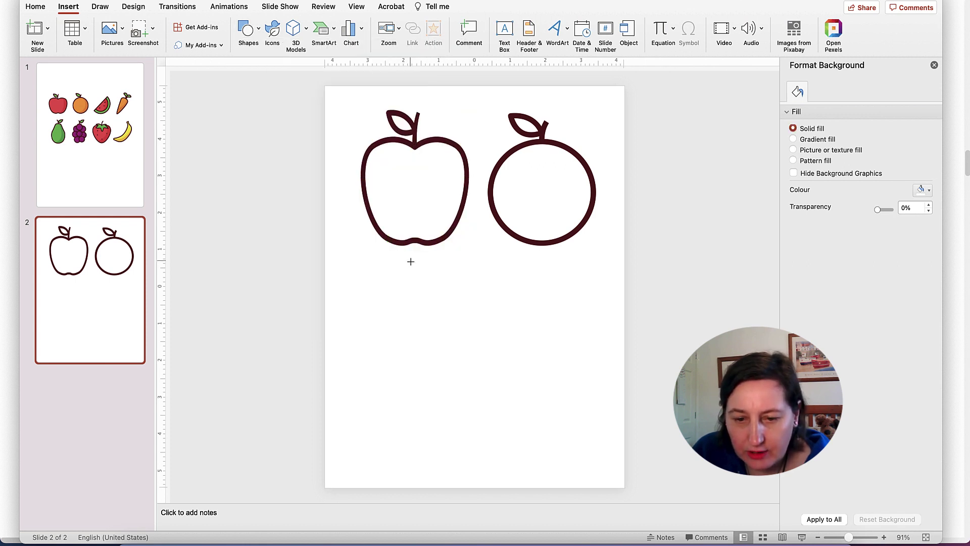
drag(411, 261, 417, 472)
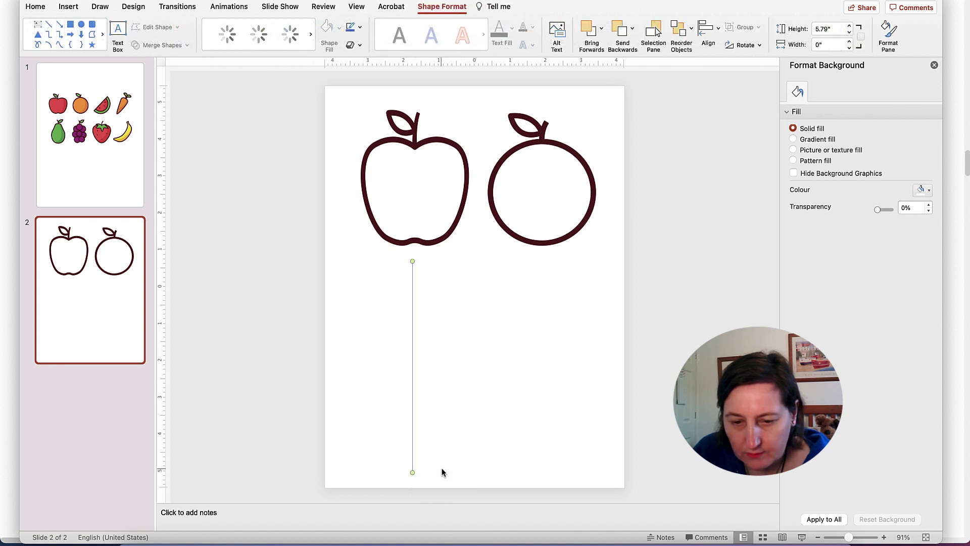
click(229, 36)
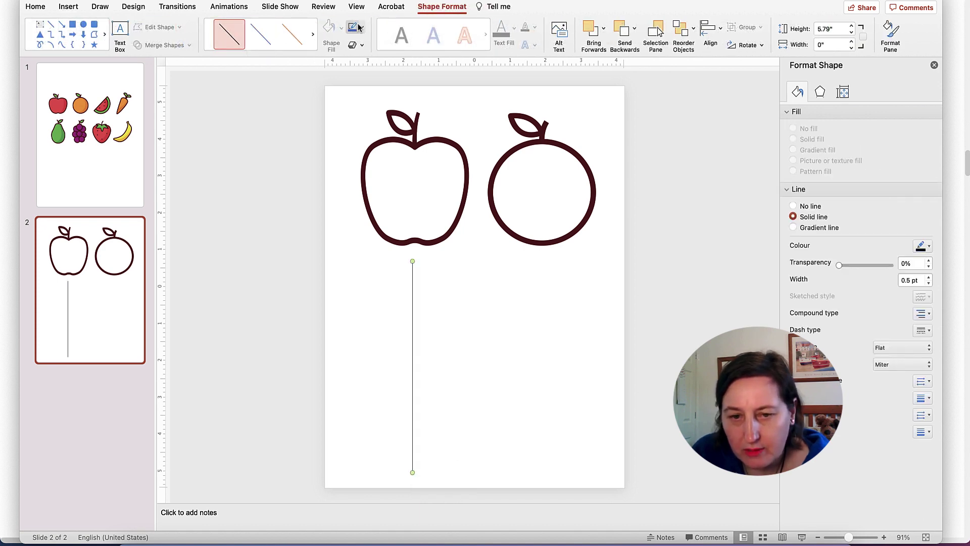
Step: Give the line a 2¼ pt weight and a dashed outline style
click(361, 27)
mouse_move(426, 189)
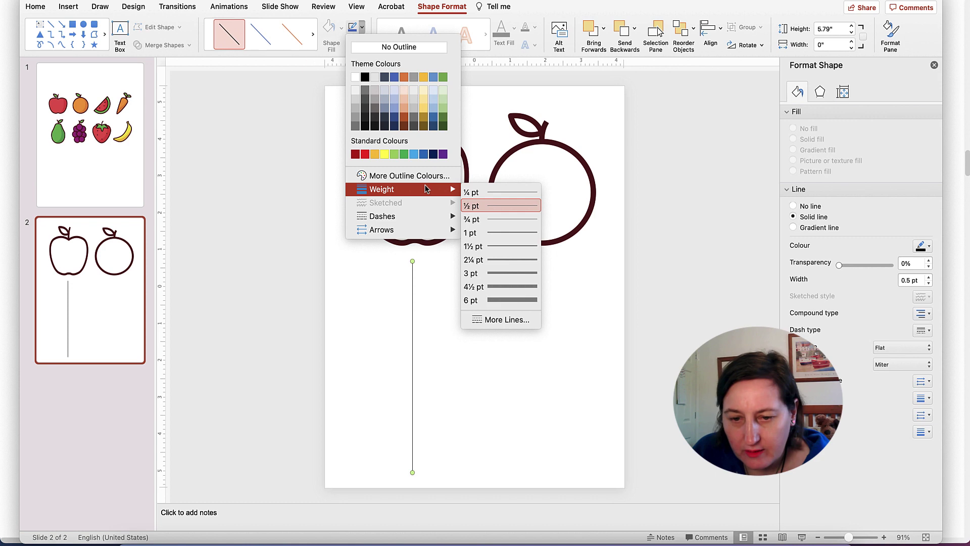
click(501, 258)
click(362, 27)
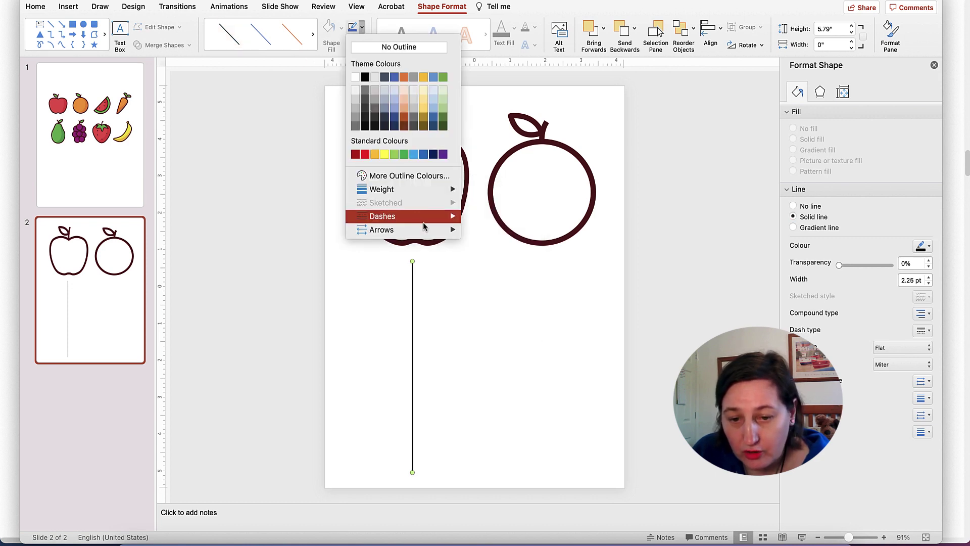
mouse_move(432, 220)
click(505, 253)
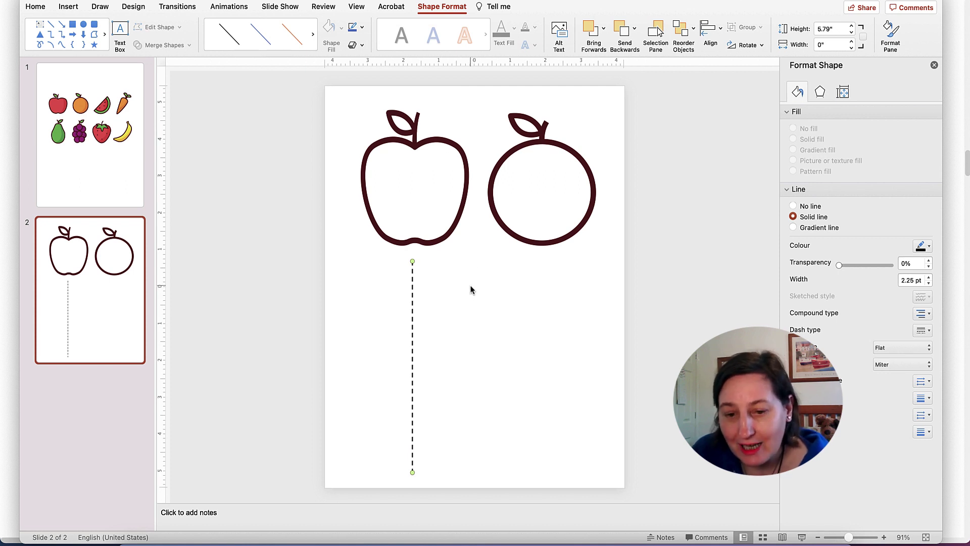
click(712, 143)
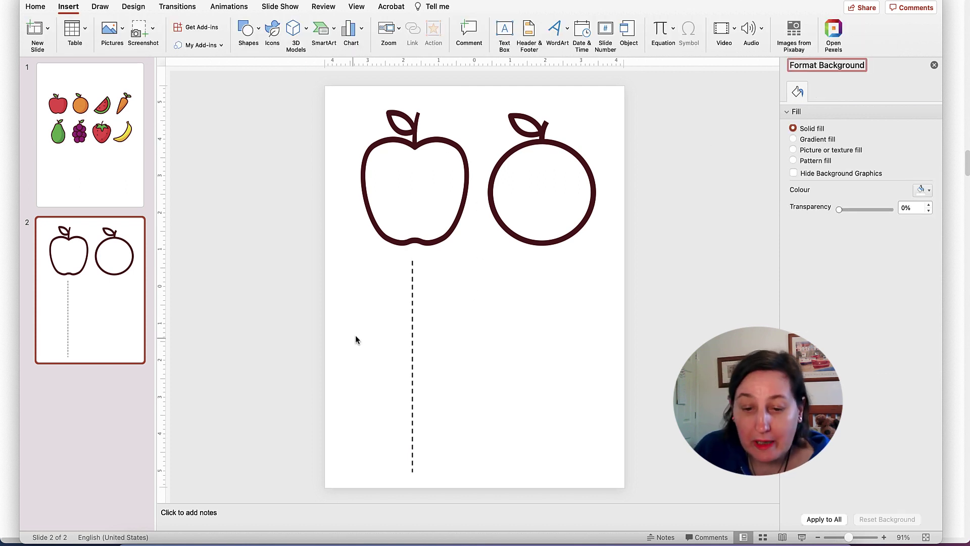
Step: Insert a 'scissors' icon and place it at the bottom of the dashed line
click(279, 31)
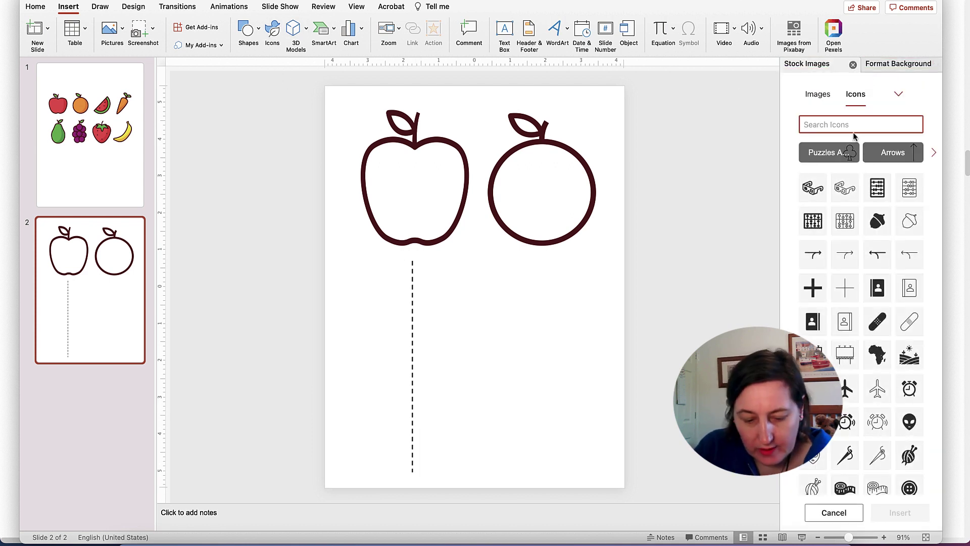
text(scissors)
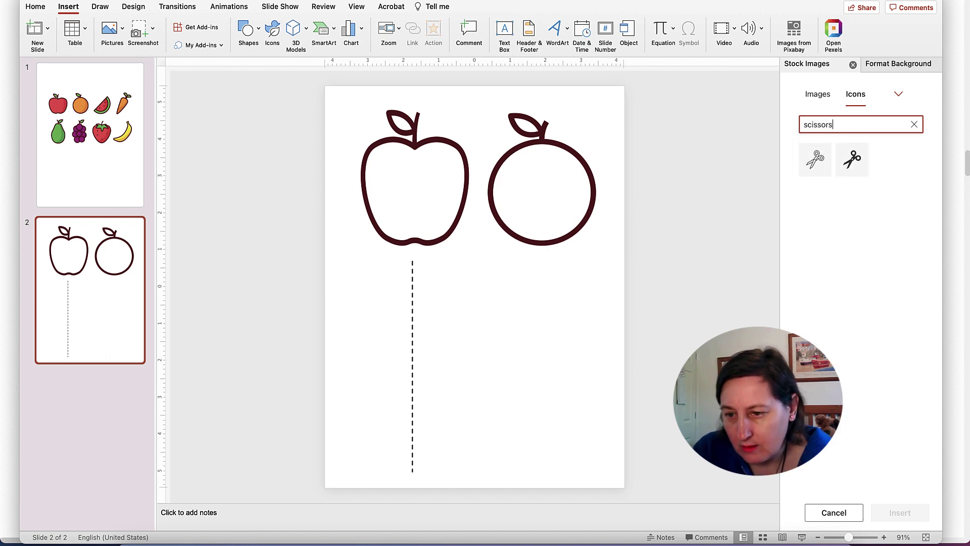
click(817, 161)
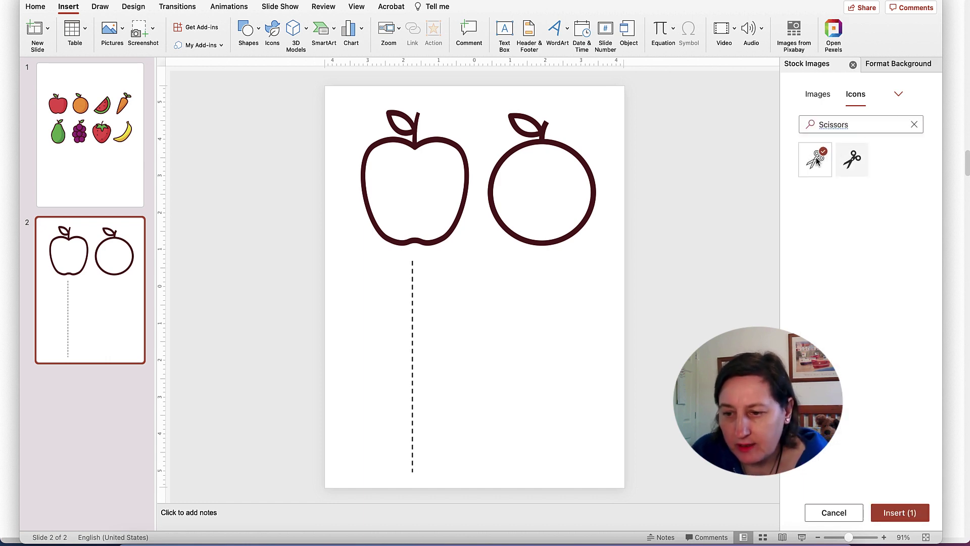
click(912, 512)
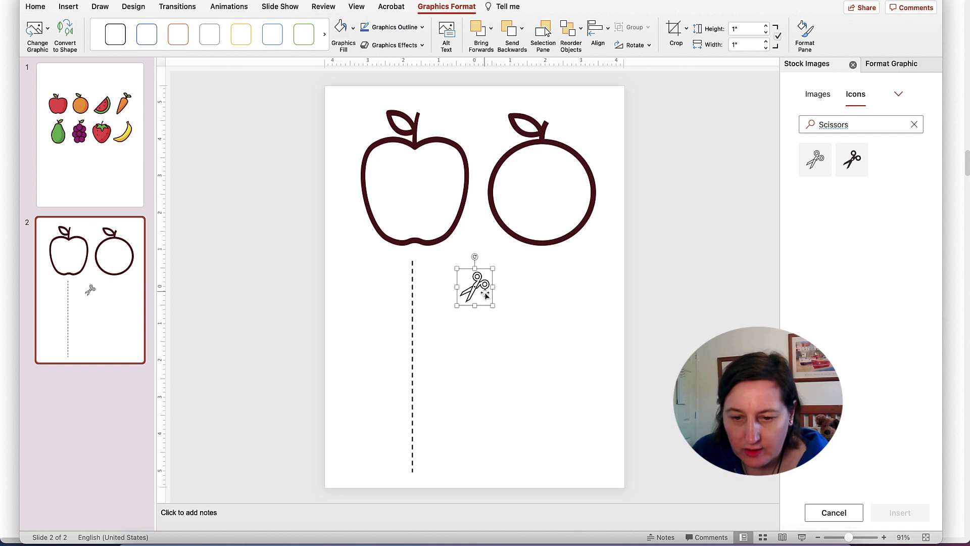
drag(479, 285, 413, 450)
Step: Copy the dashed line and scissors under the second fruit, then duplicate the slide as slide 3
click(412, 394)
click(519, 440)
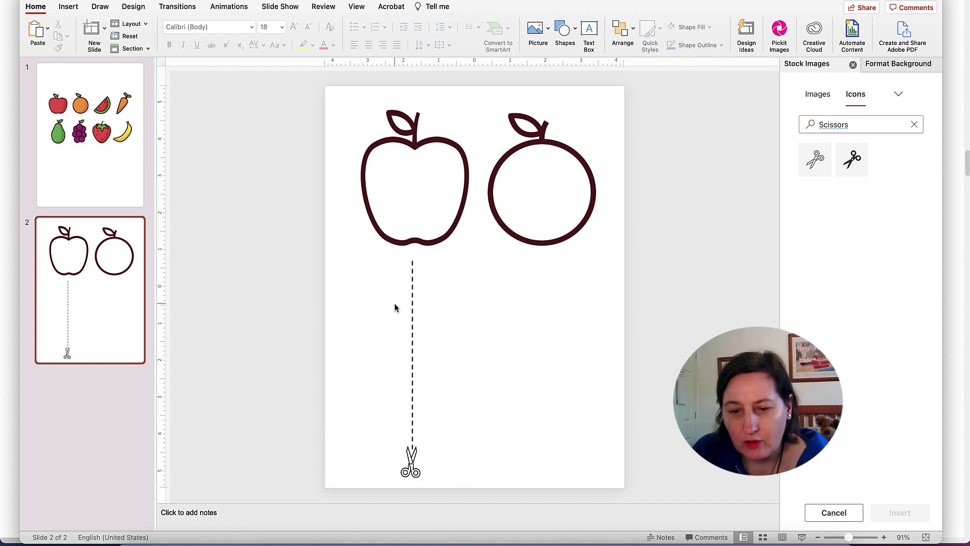
click(412, 315)
shift+click(412, 467)
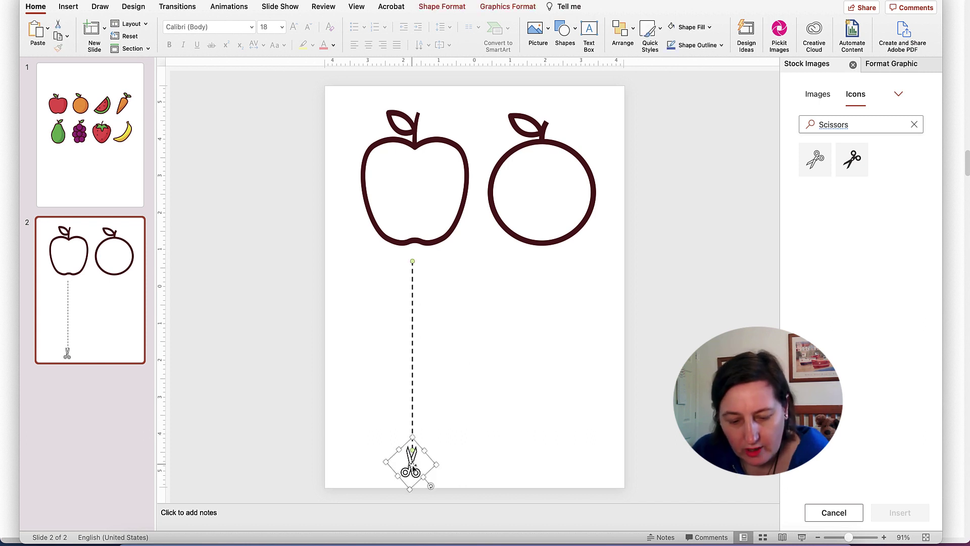
drag(412, 470, 554, 454)
click(663, 404)
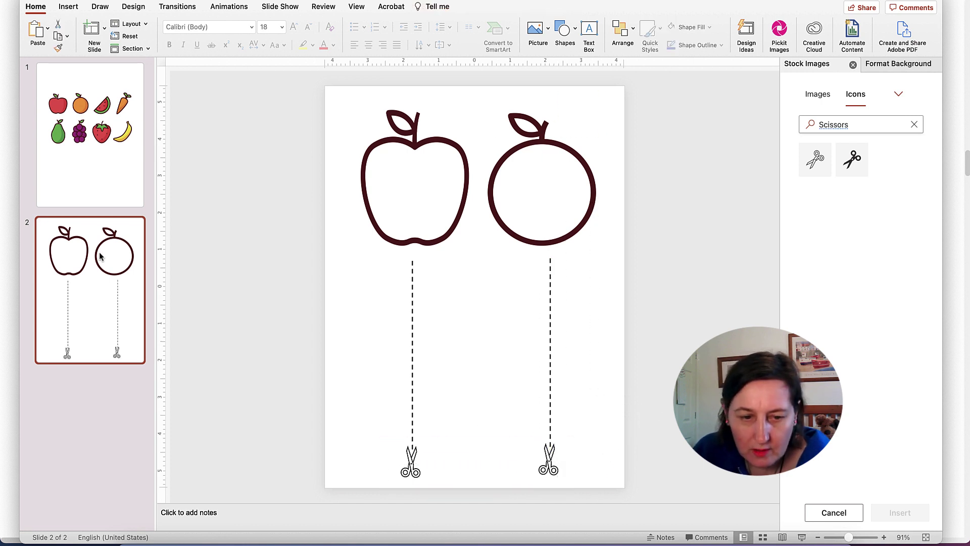
key(super+d)
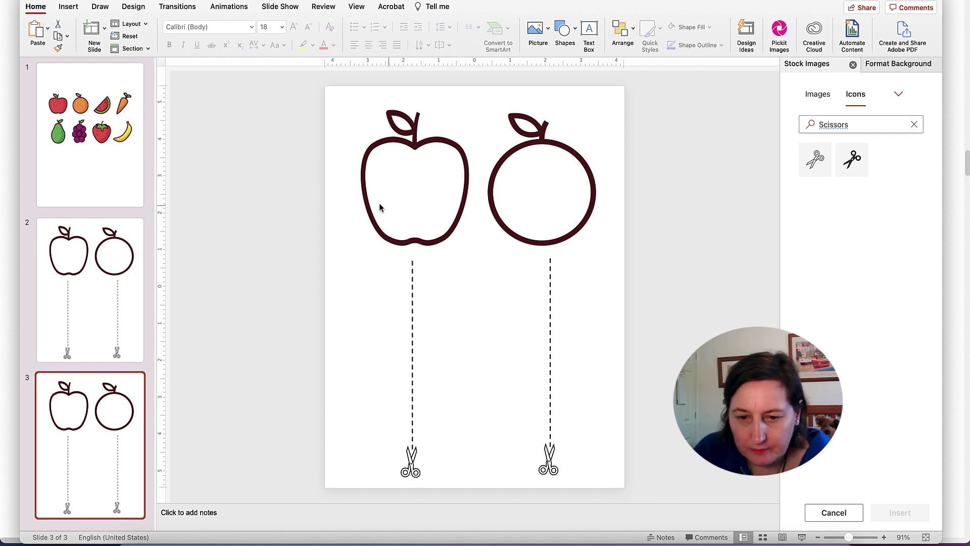
Step: Delete the left and right straight dashed lines from slide 3
click(412, 345)
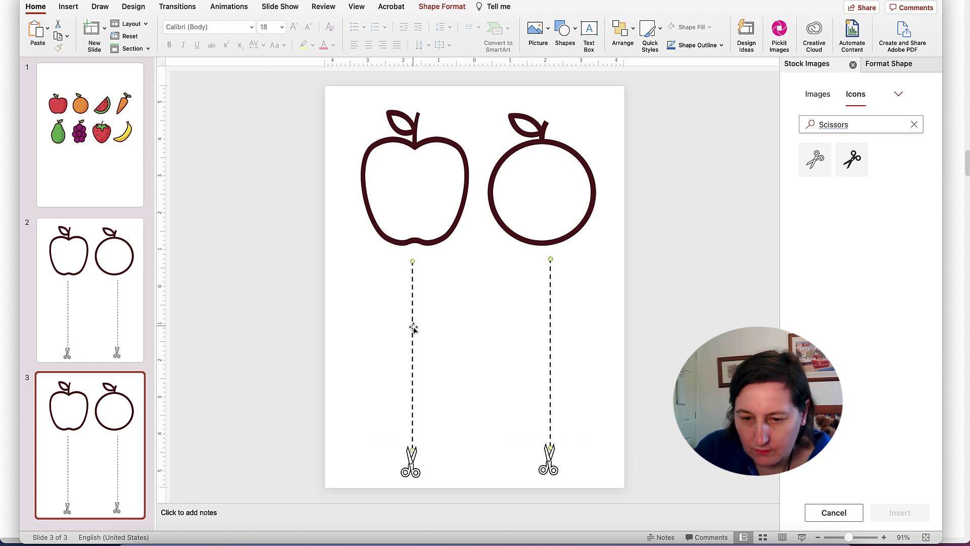
key(Delete)
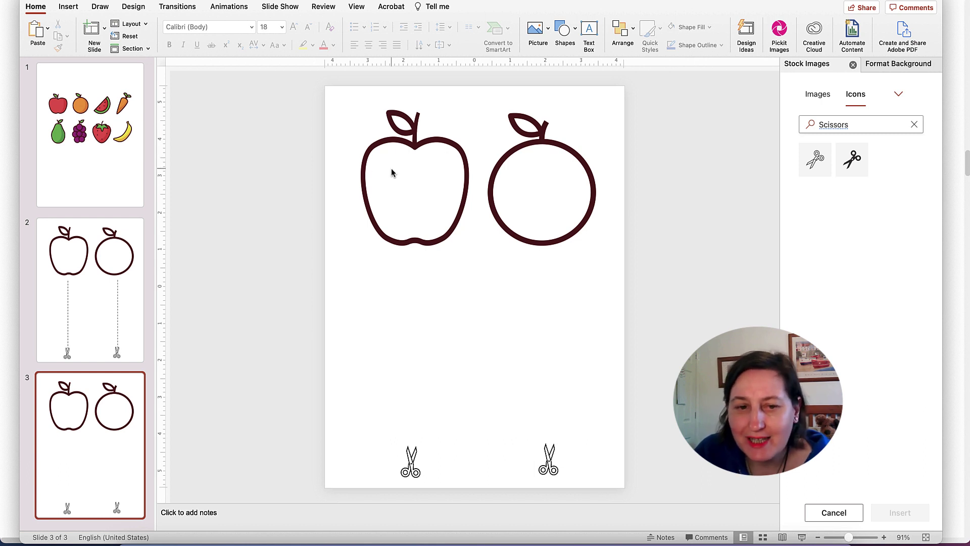
click(71, 10)
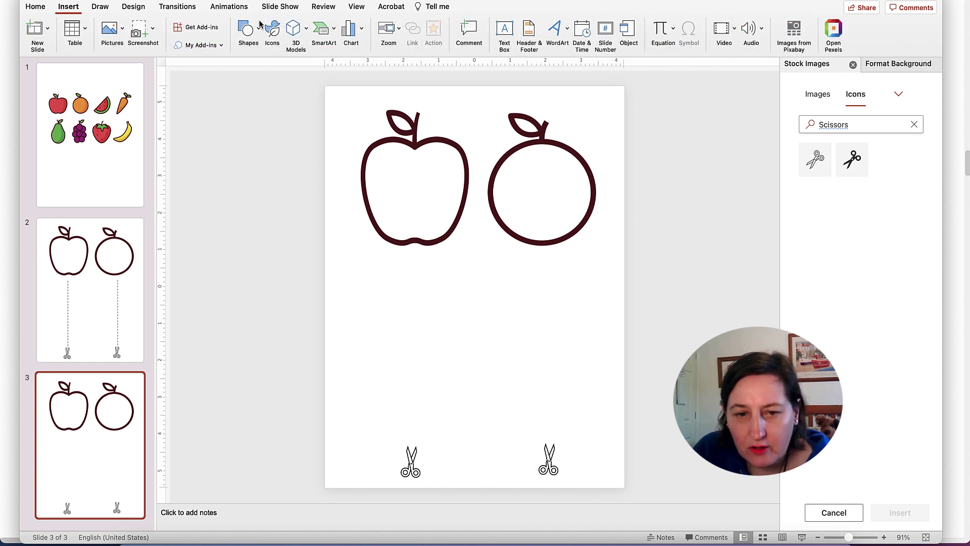
Step: Draw a short diagonal line below the first apple, 2¼ pt thick and dashed
click(255, 29)
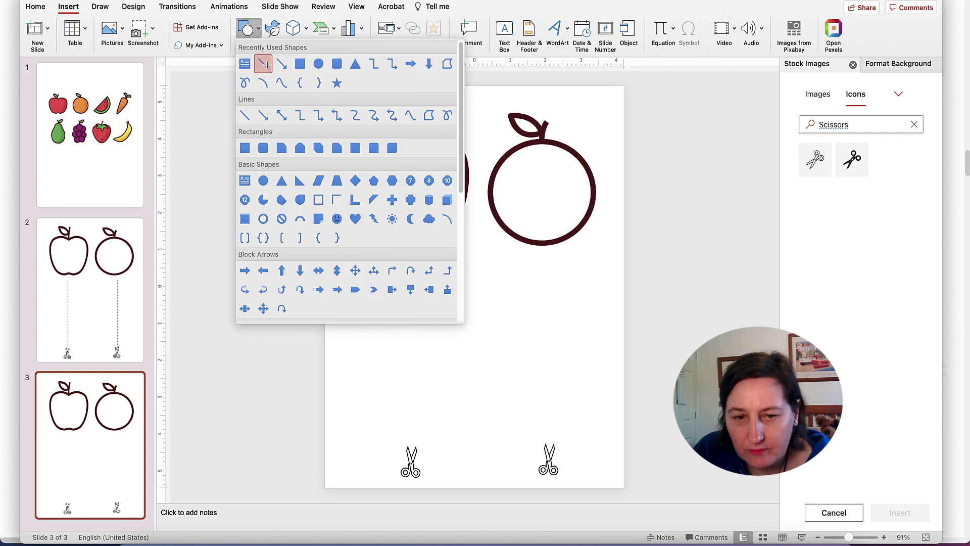
click(263, 63)
drag(400, 266, 437, 287)
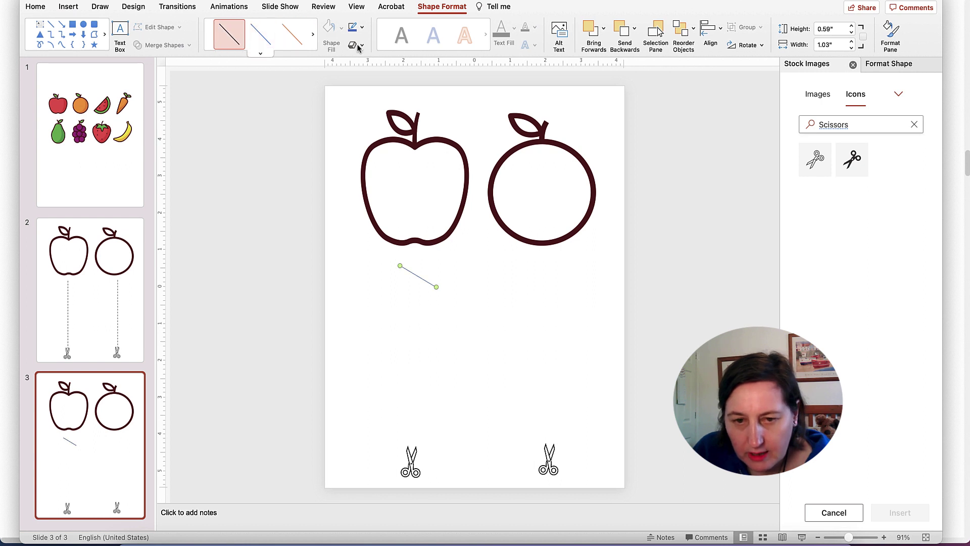
click(362, 27)
mouse_move(426, 191)
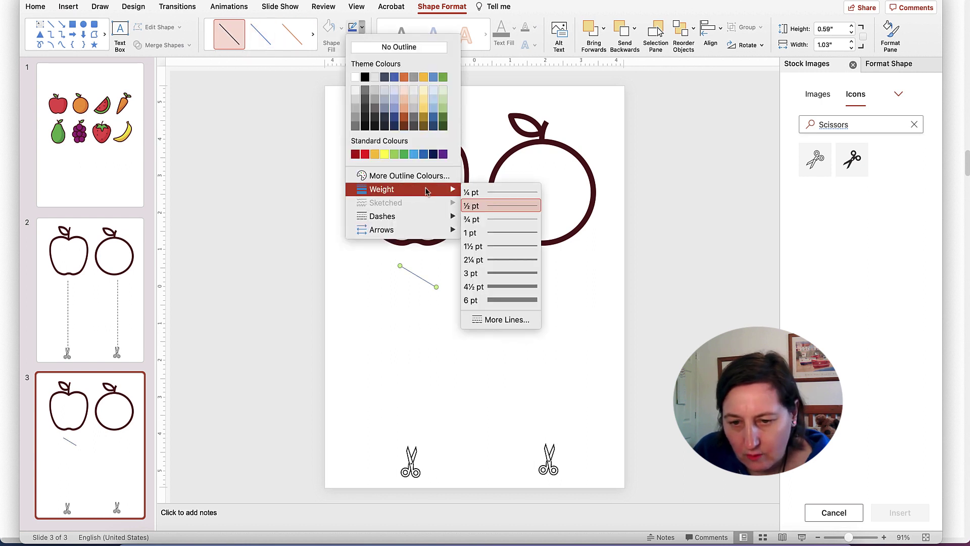
click(509, 268)
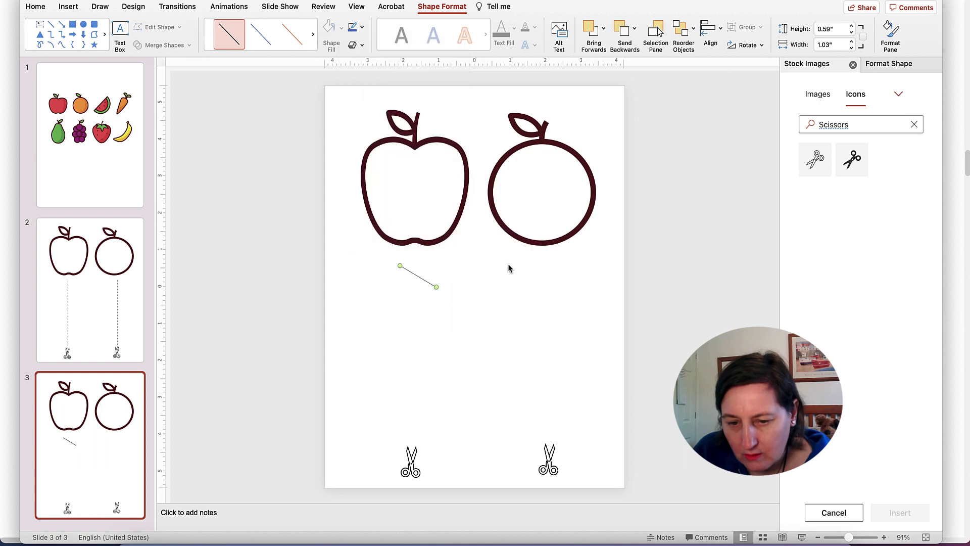
click(364, 29)
mouse_move(434, 217)
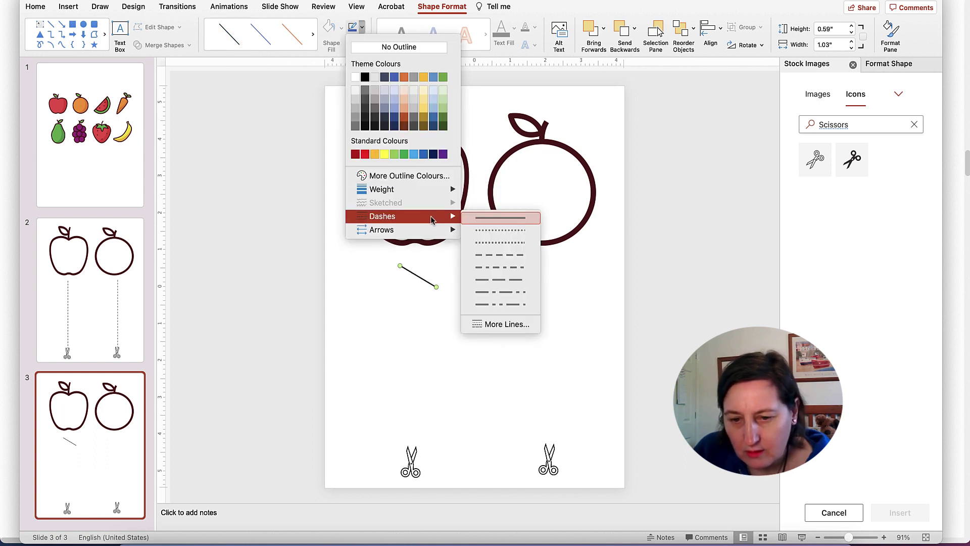
click(501, 255)
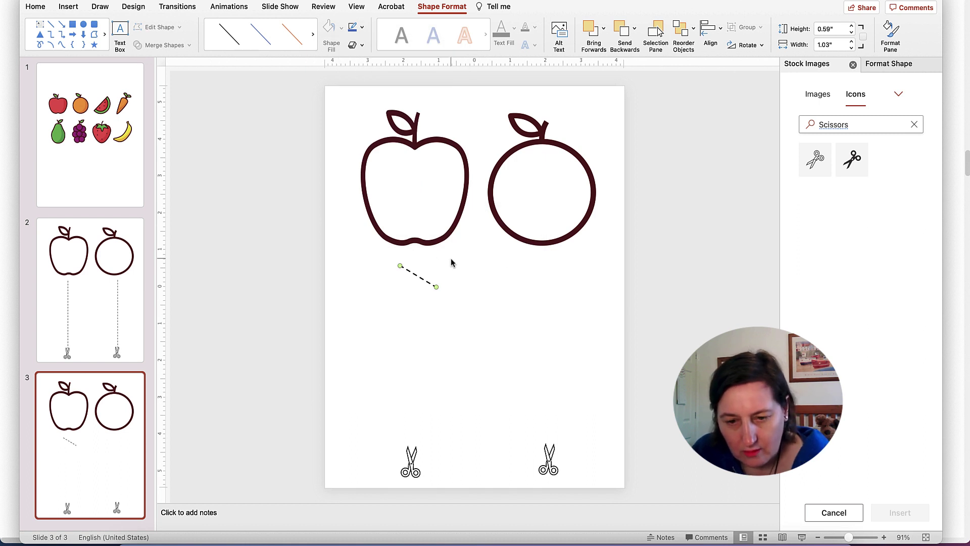
Step: Duplicate the dashed line into a chevron and repeat it downward into a zigzag
key(super+d)
drag(426, 287, 419, 302)
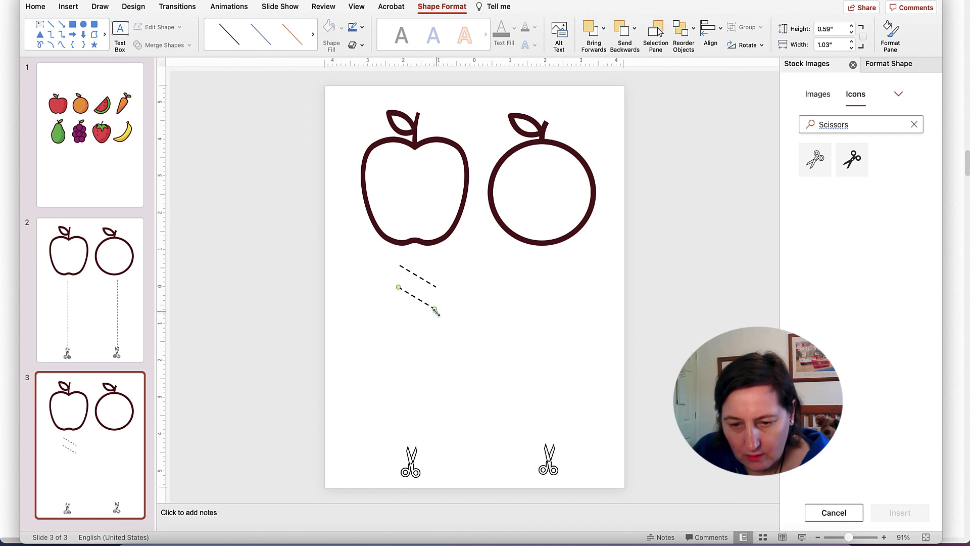
drag(435, 309, 397, 302)
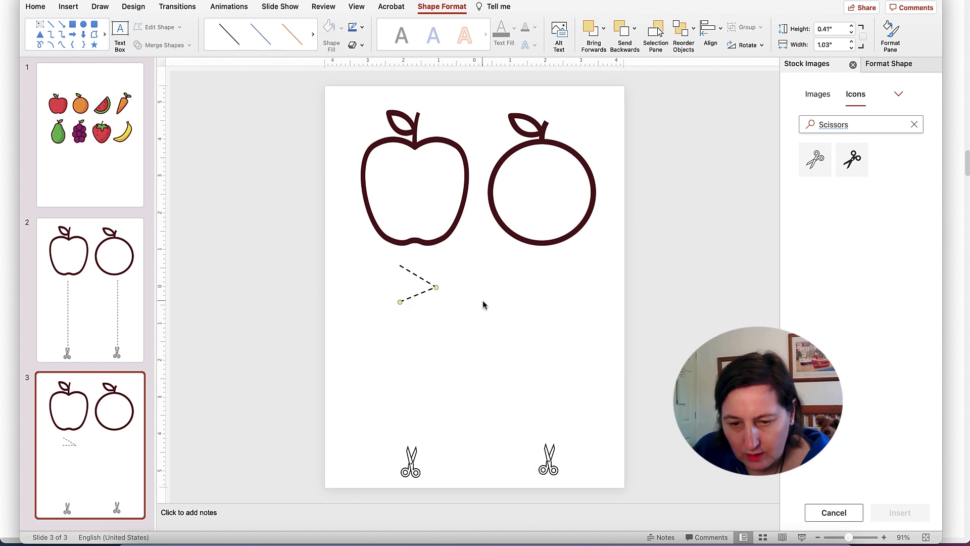
click(479, 303)
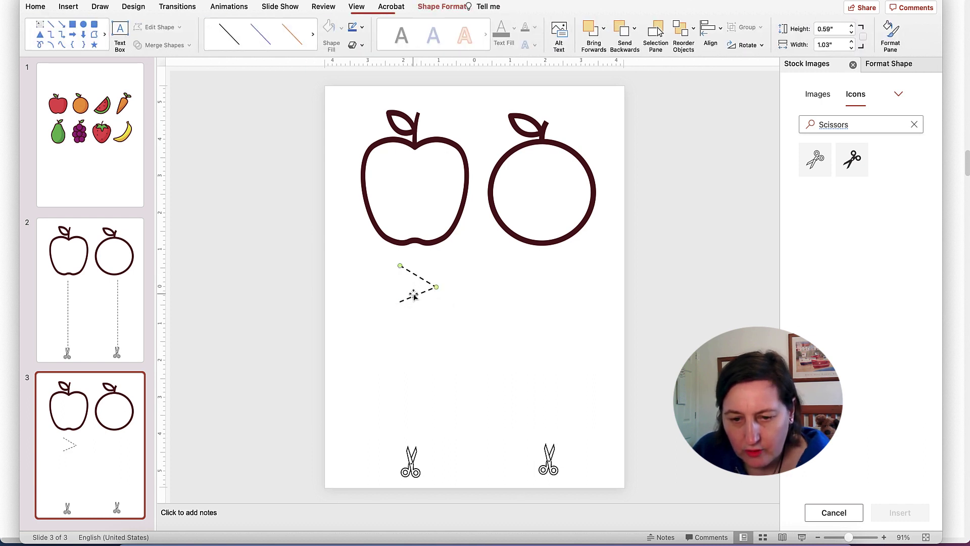
shift+click(416, 296)
drag(416, 276, 467, 321)
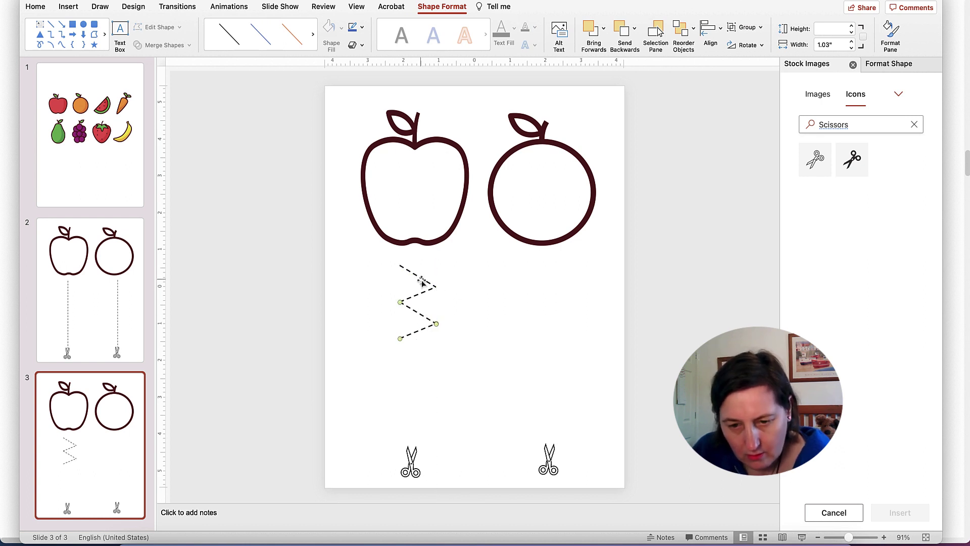
drag(424, 295, 429, 423)
click(483, 365)
click(373, 253)
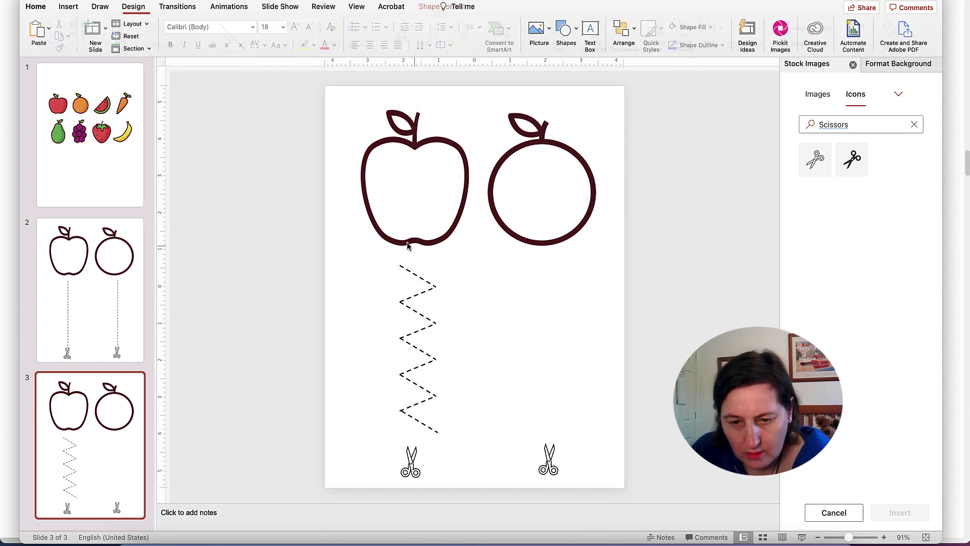
Step: Group the zigzag segments and place a copy under the round apple
drag(361, 248, 470, 455)
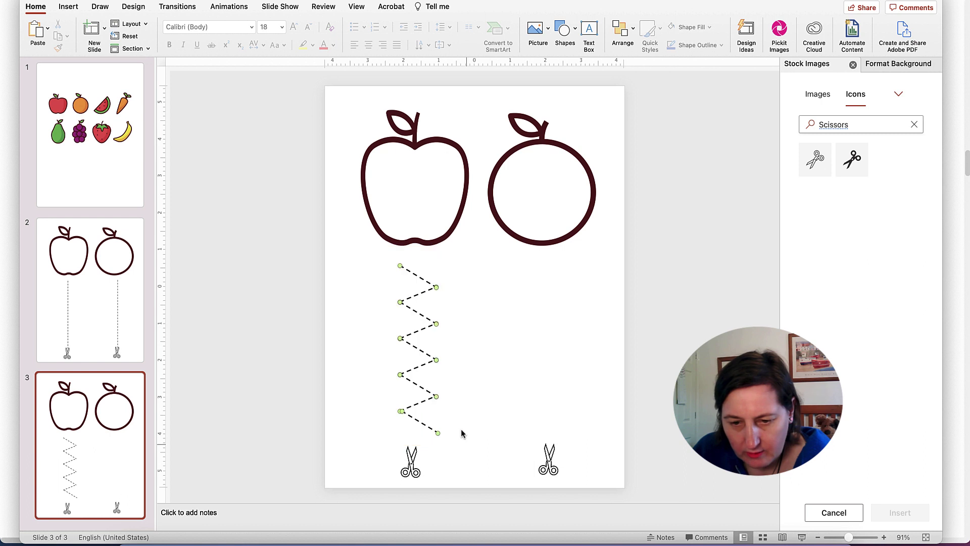
right_click(415, 335)
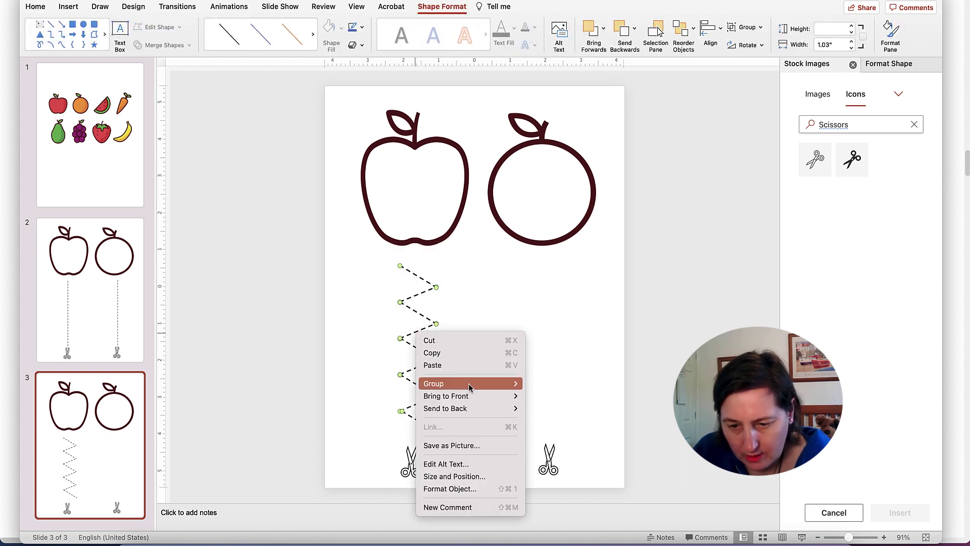
click(540, 384)
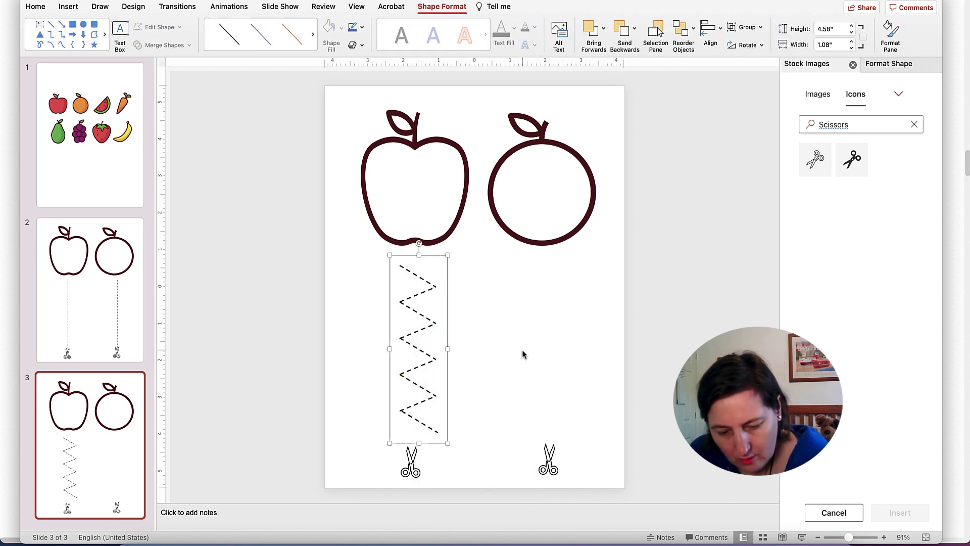
drag(438, 329, 552, 324)
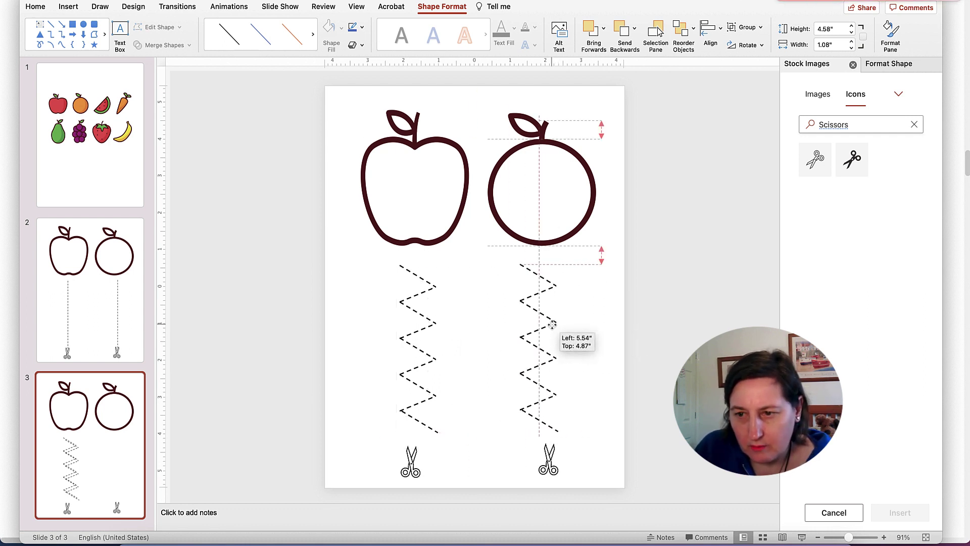
drag(553, 325, 553, 324)
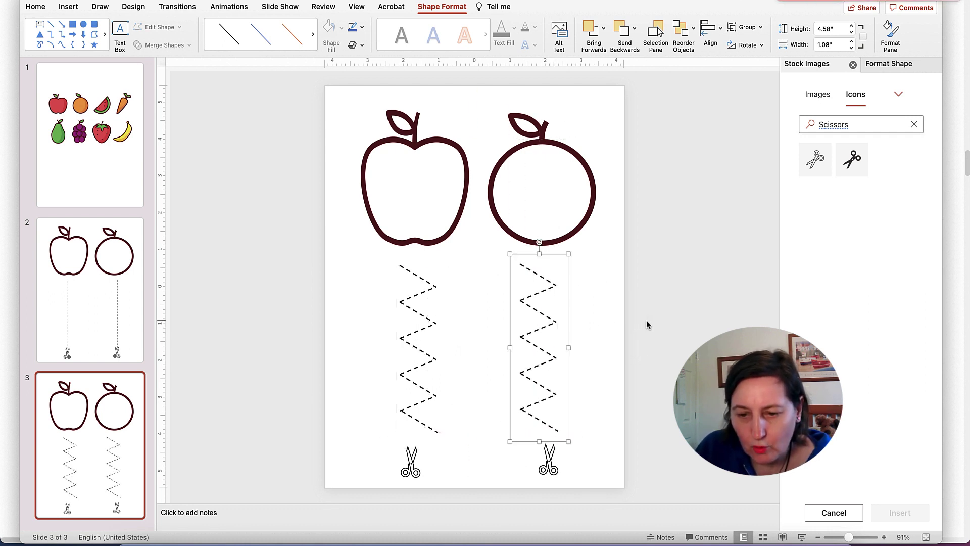
click(638, 326)
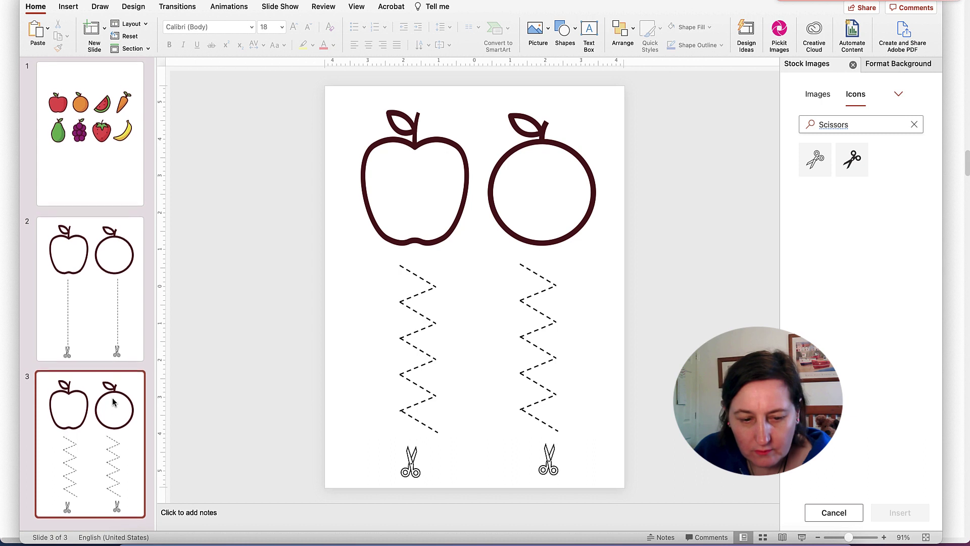
Step: Duplicate slide 3 as slide 4 and delete its left and right zigzag lines
key(super+shift+d)
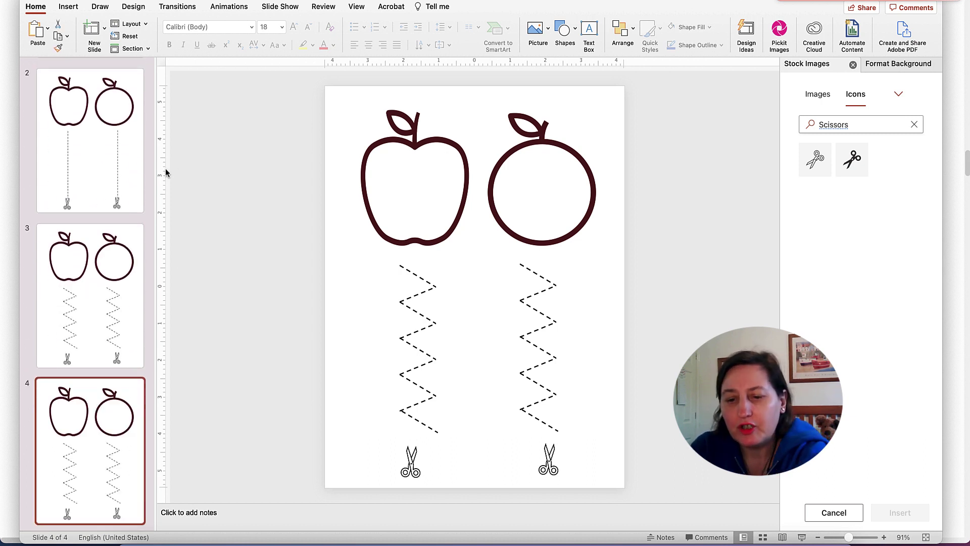
click(302, 65)
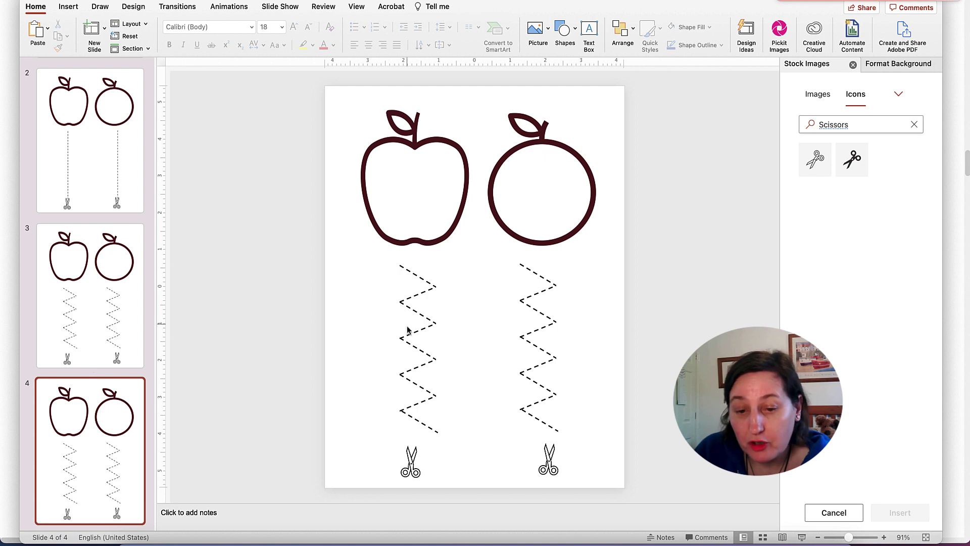
click(418, 277)
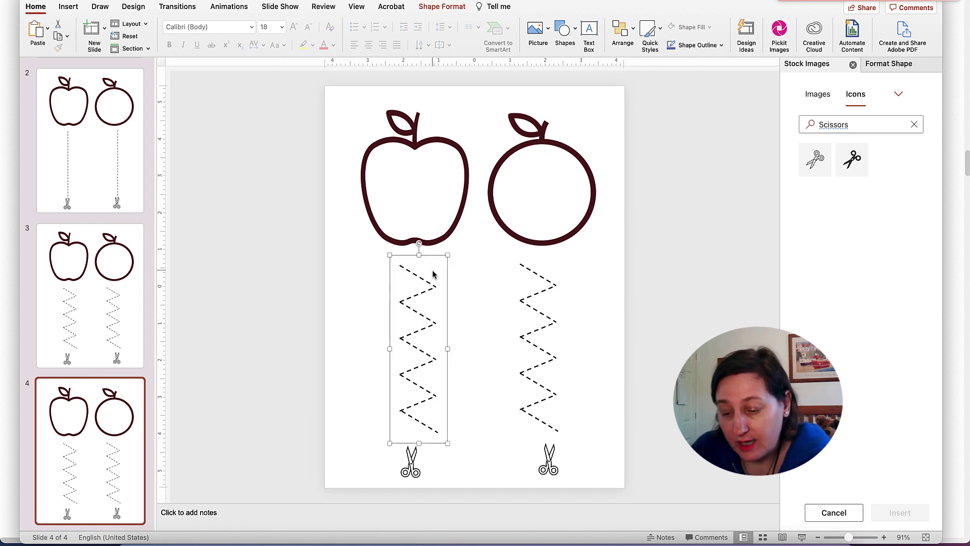
key(Delete)
click(546, 281)
key(Delete)
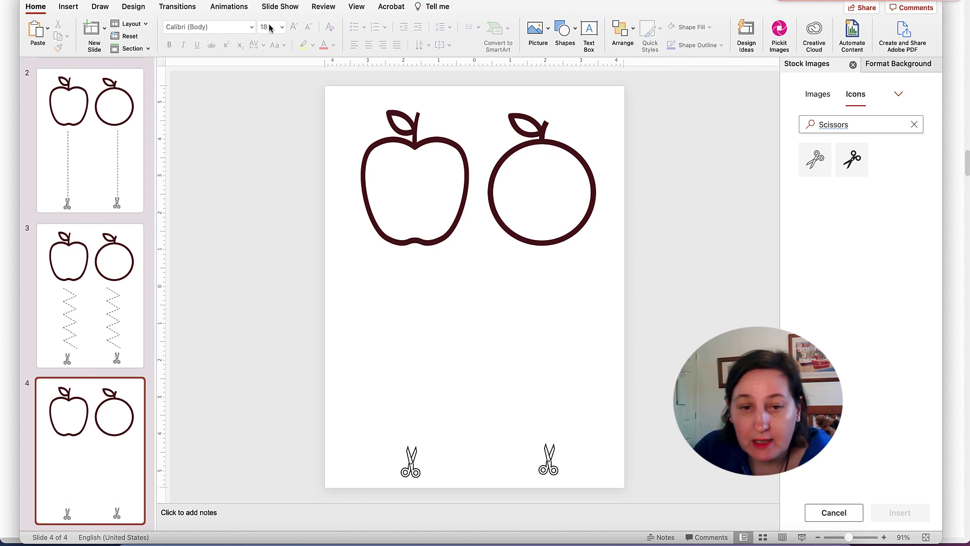
Step: Draw a freeform scribble wave from the left apple down to its scissors
click(76, 7)
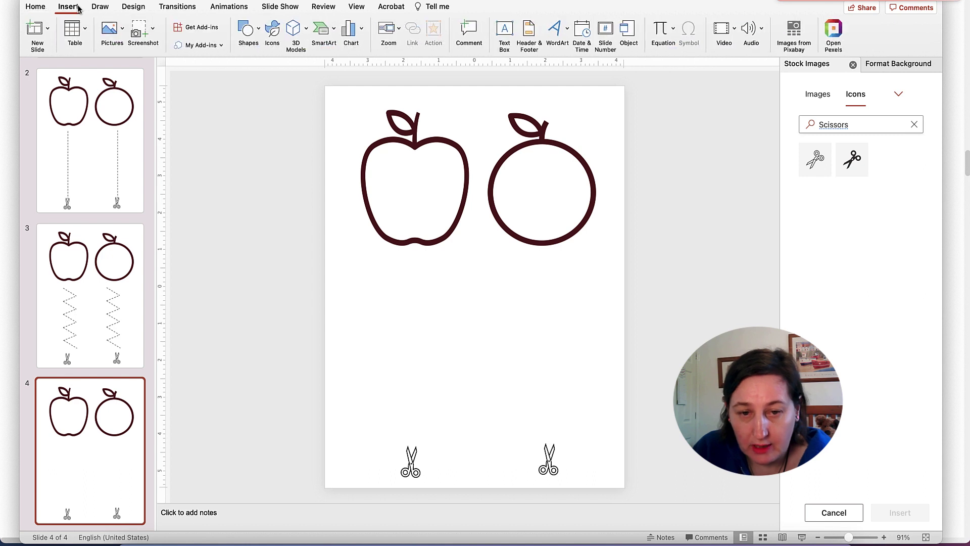
click(258, 29)
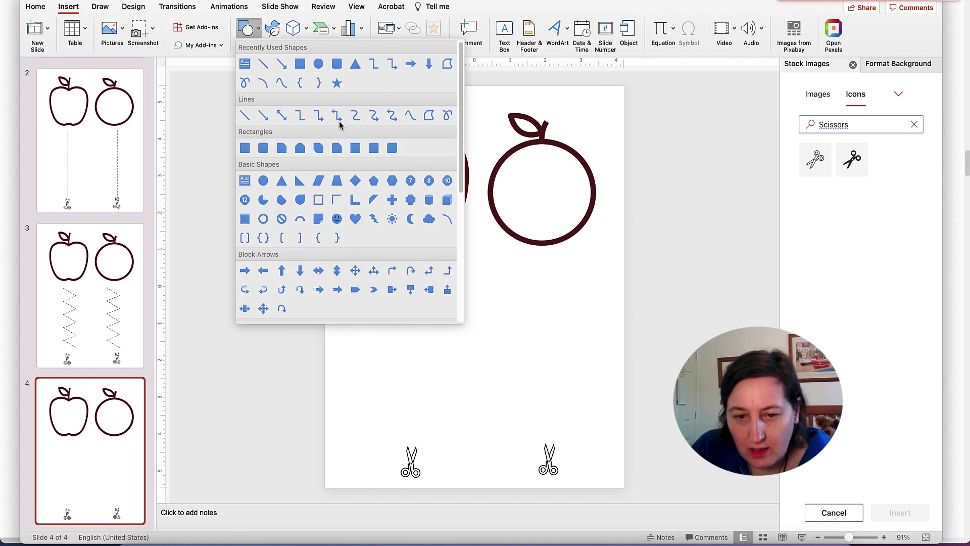
click(428, 116)
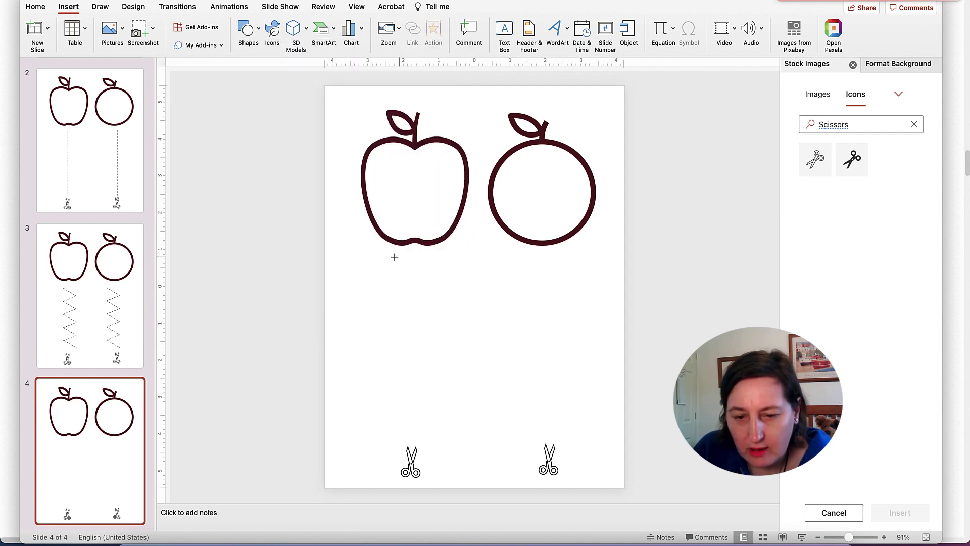
mouse_move(392, 257)
mouse_down()
mouse_move(426, 259)
mouse_move(434, 283)
mouse_up()
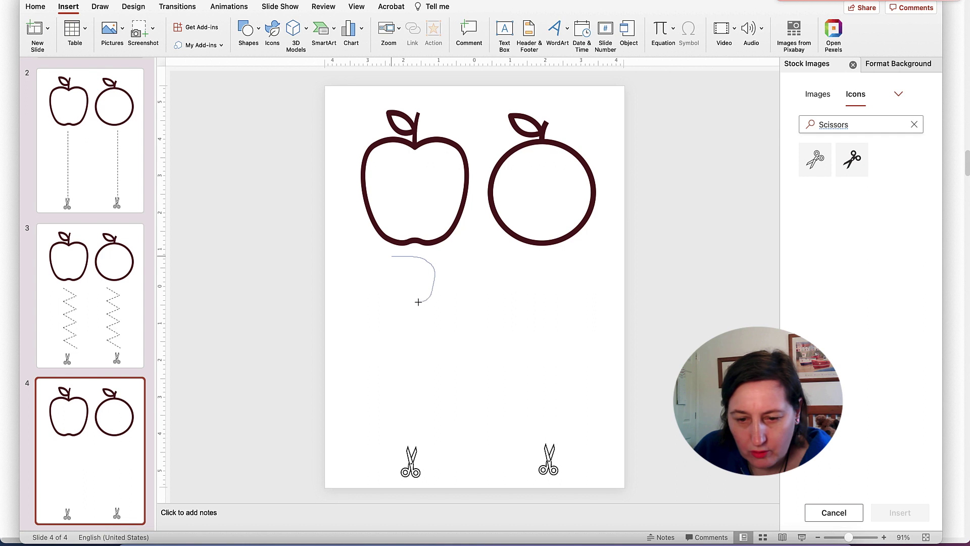
drag(387, 331, 402, 341)
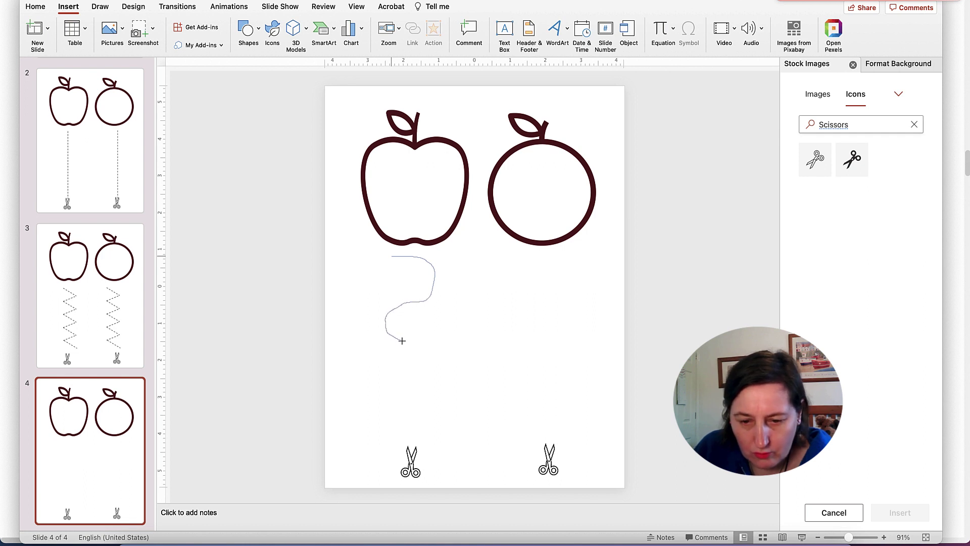
mouse_move(416, 378)
mouse_down()
mouse_move(397, 384)
mouse_move(406, 417)
mouse_up()
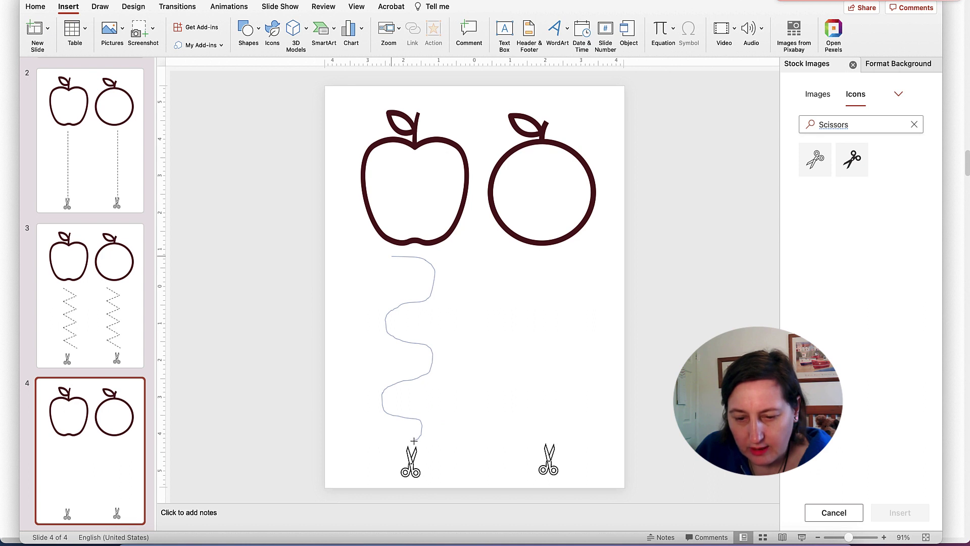
double_click(412, 444)
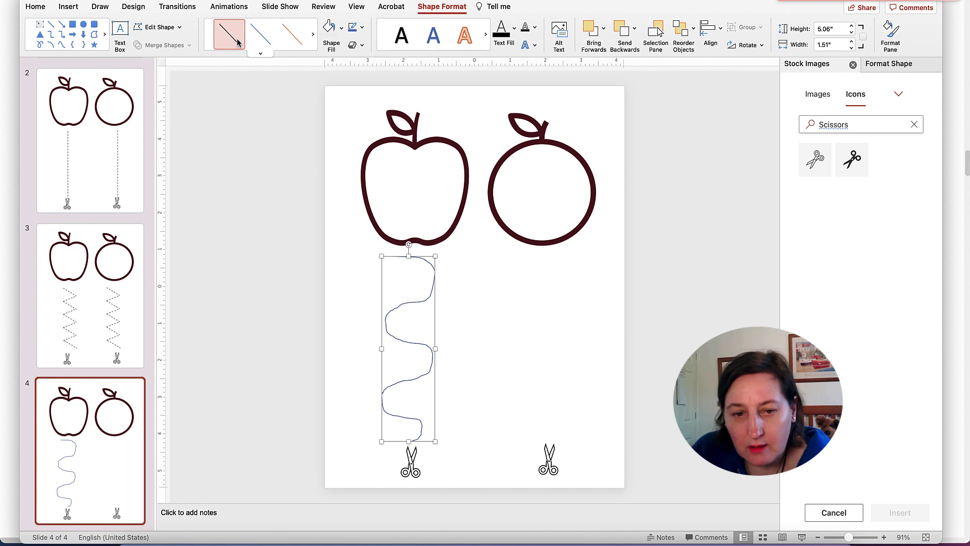
Step: Make the wave 2¼ pt and dashed, then copy it under the round apple
click(362, 29)
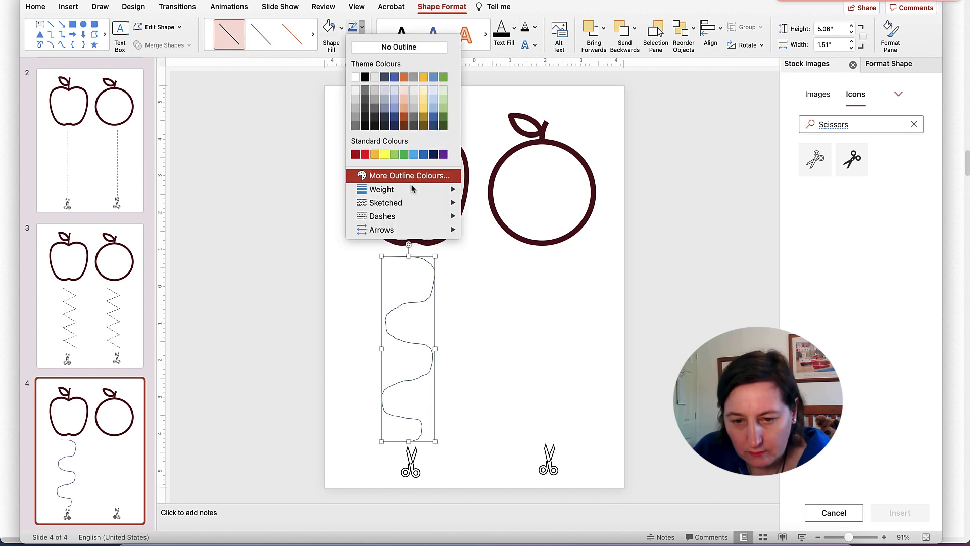
mouse_move(427, 190)
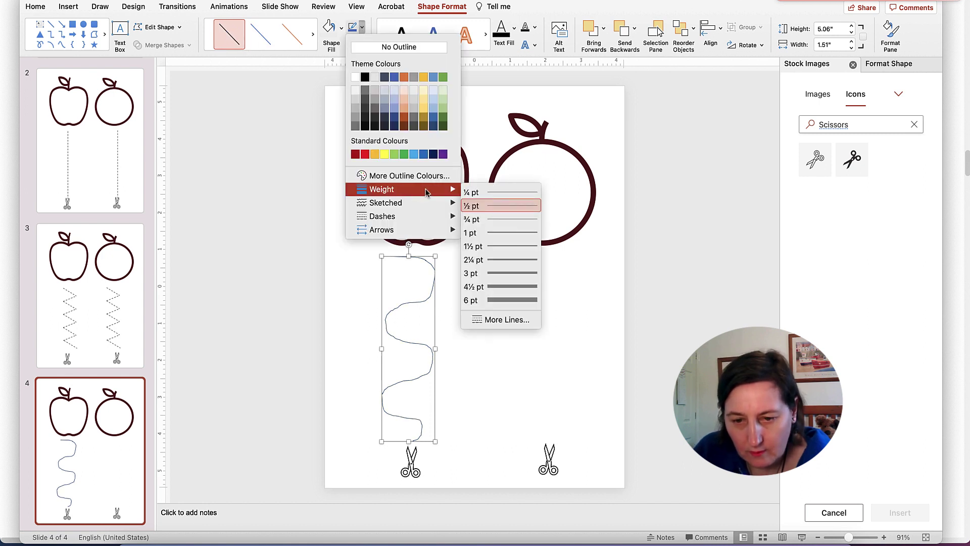
click(505, 260)
click(361, 27)
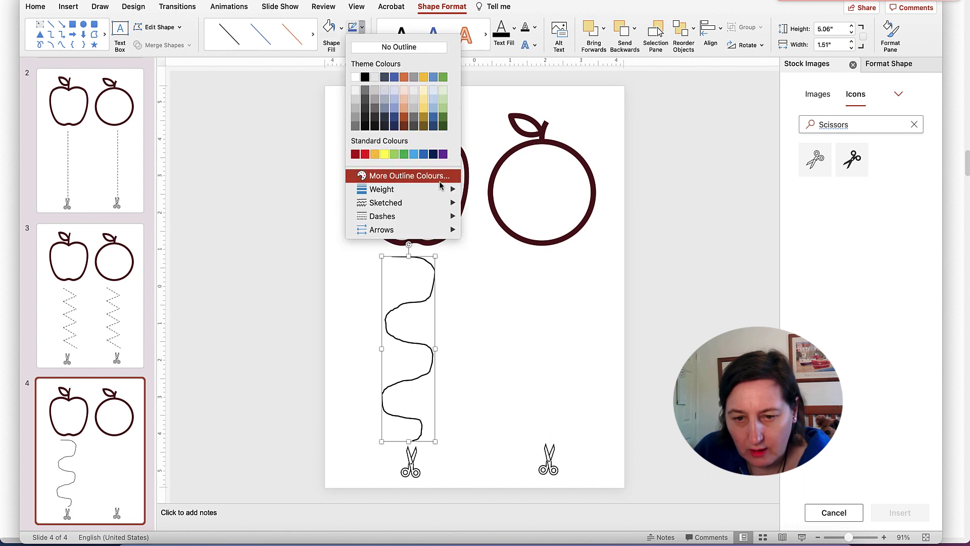
mouse_move(429, 217)
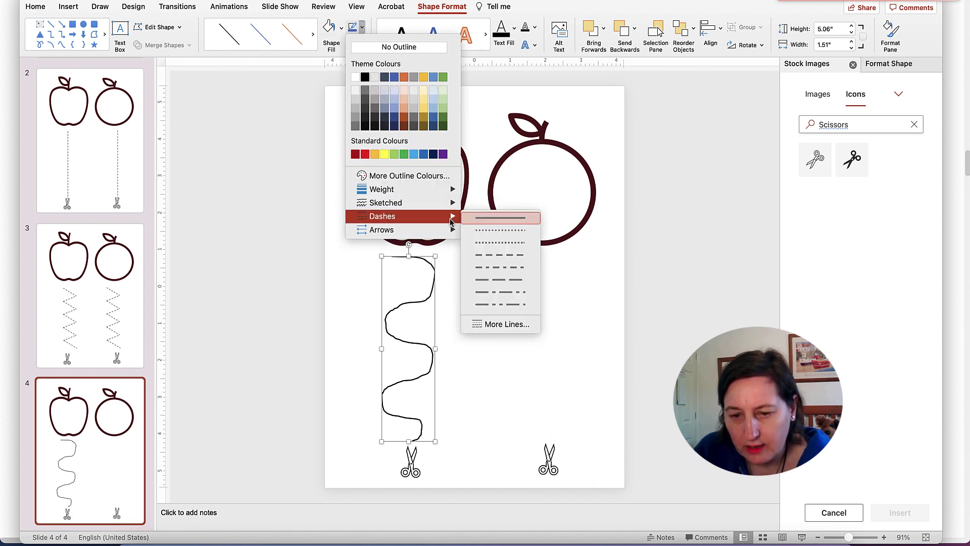
click(513, 254)
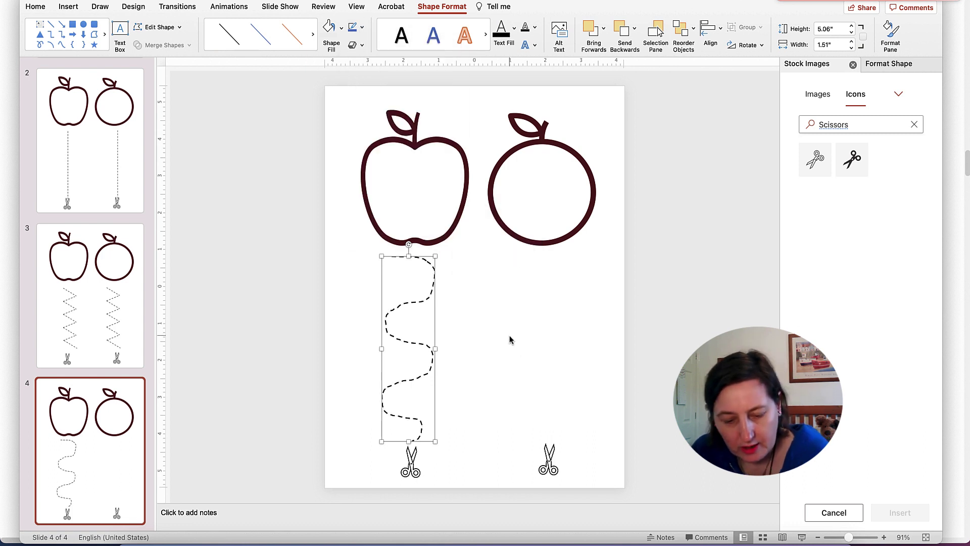
mouse_move(435, 281)
mouse_down()
mouse_move(496, 267)
mouse_move(565, 269)
mouse_move(568, 280)
mouse_up()
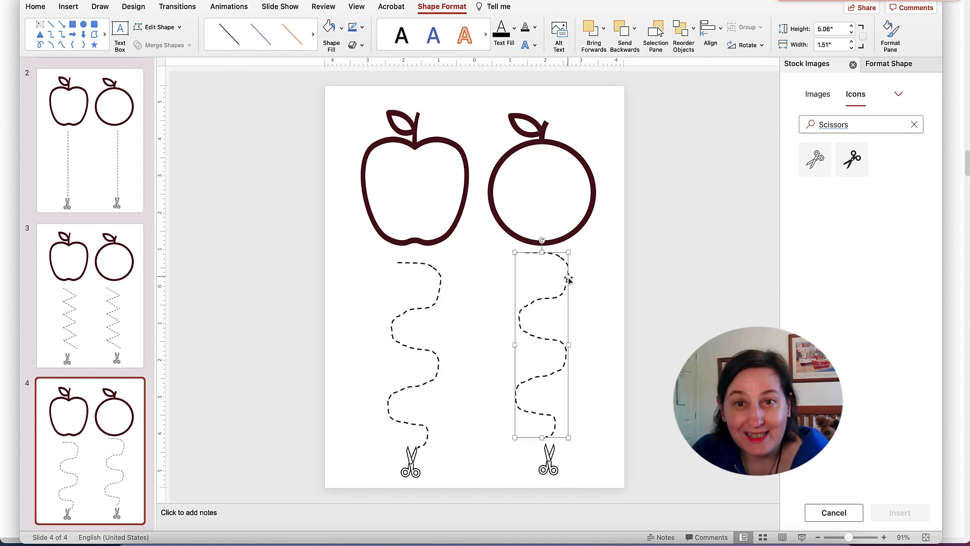
Step: Duplicate the slide as slide 5 and delete its dashed wavy lines and scissors
click(112, 384)
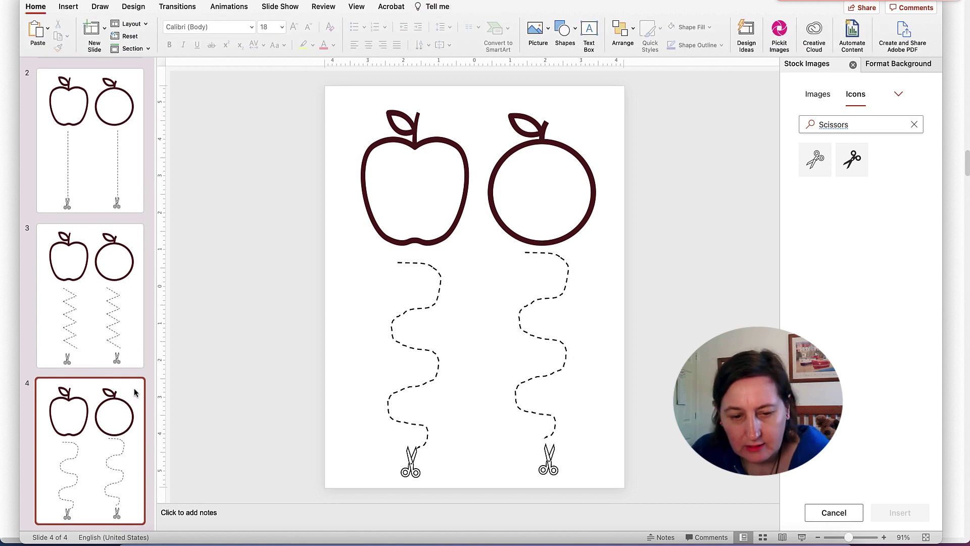
key(Return)
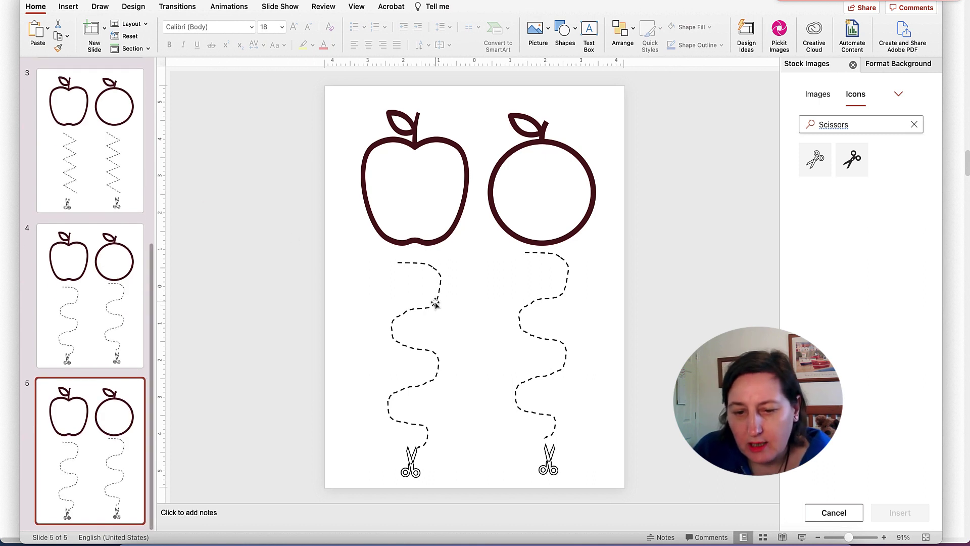
click(435, 296)
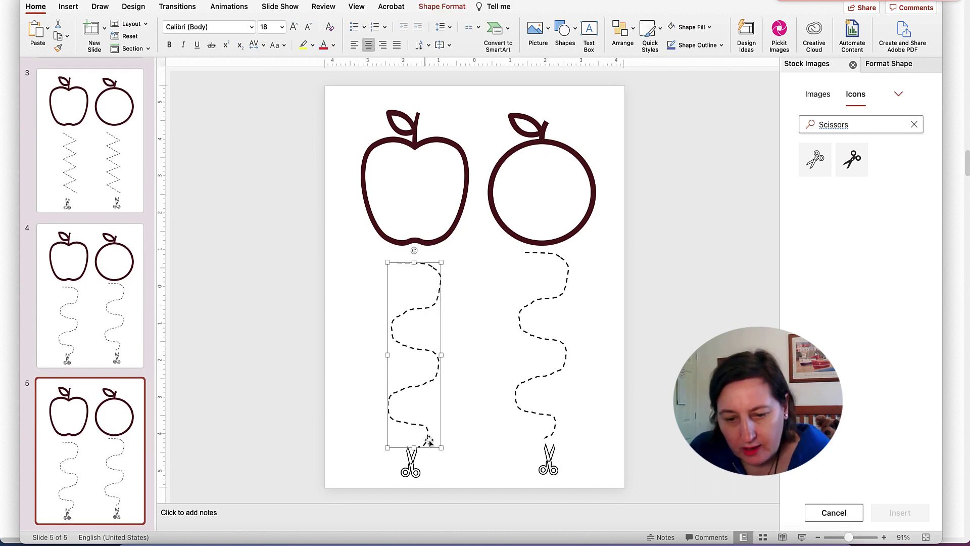
click(416, 453)
click(412, 455)
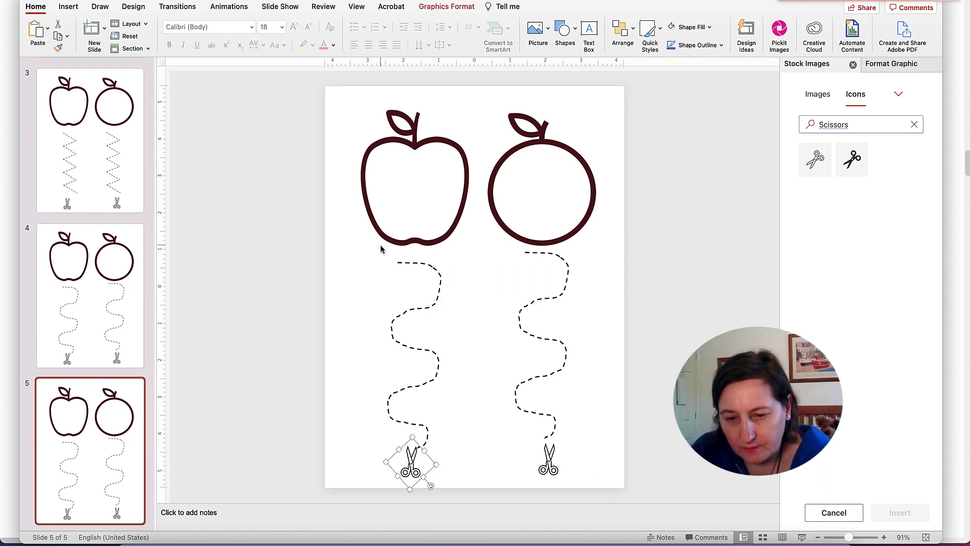
drag(369, 249, 593, 489)
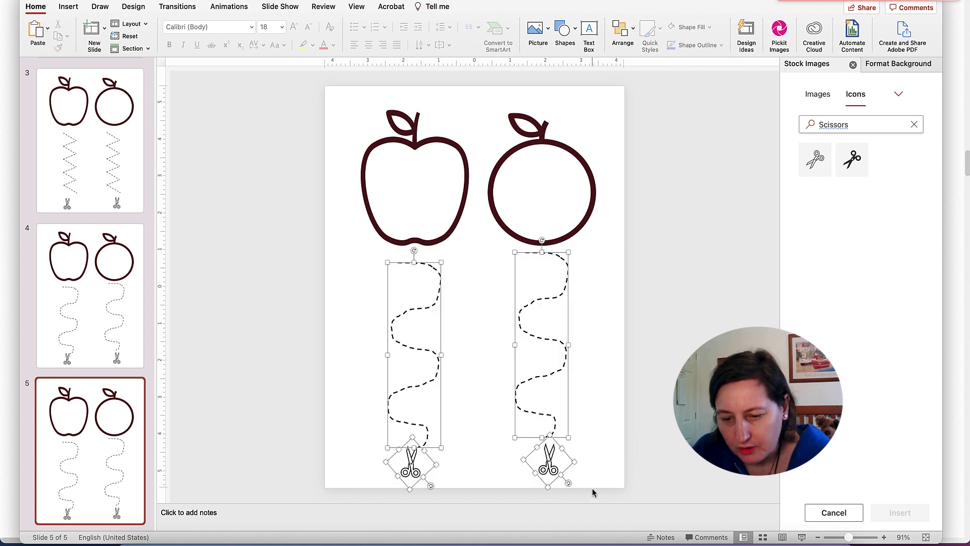
key(Delete)
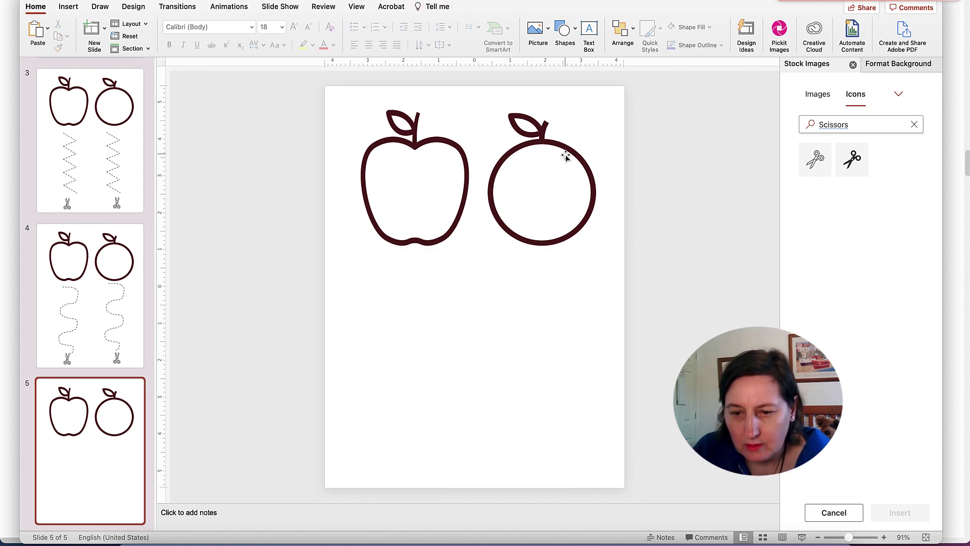
Step: Delete the round apple outline, the extra circle and stem, and the leftover leaf
click(568, 148)
key(Delete)
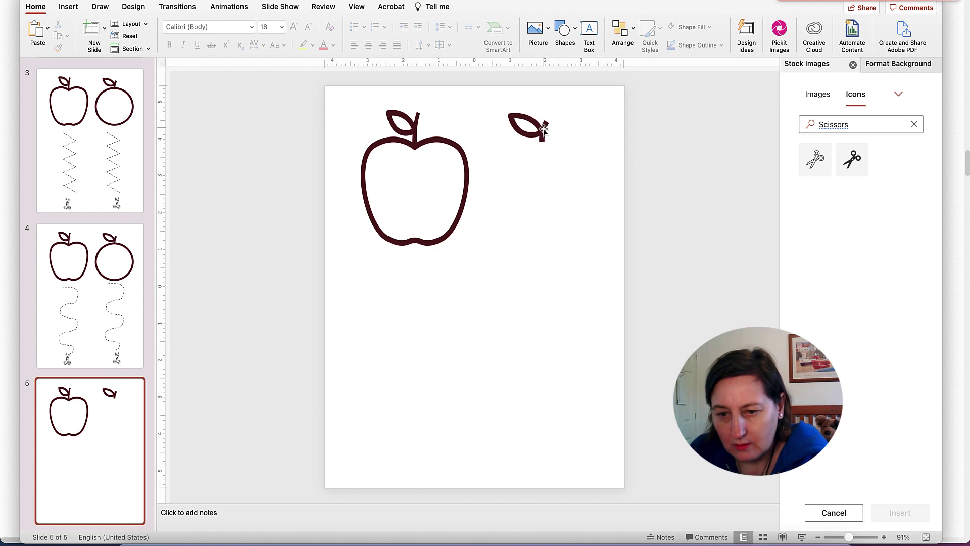
click(545, 125)
key(Delete)
click(528, 128)
key(Delete)
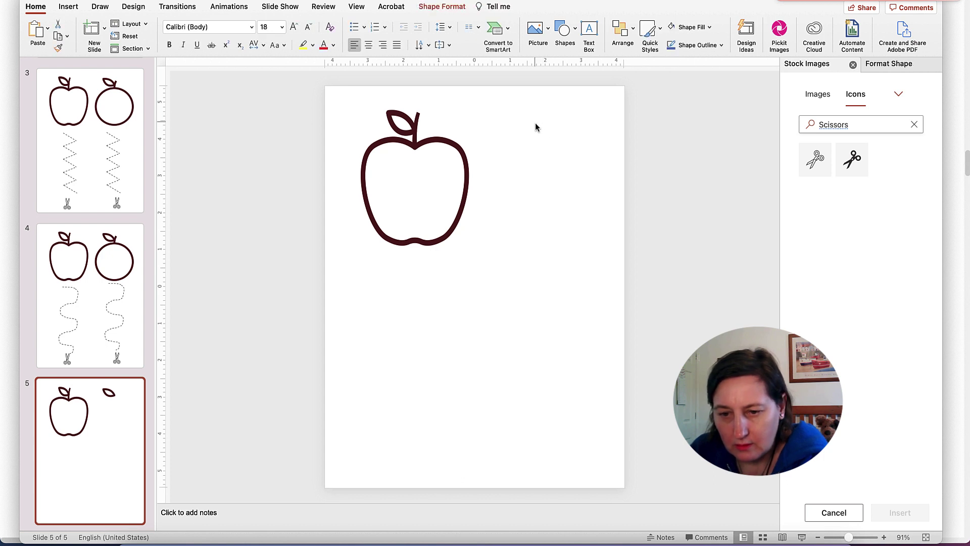
Step: Group the remaining apple's body, leaf and stem, then enlarge and centre it
drag(344, 110, 476, 255)
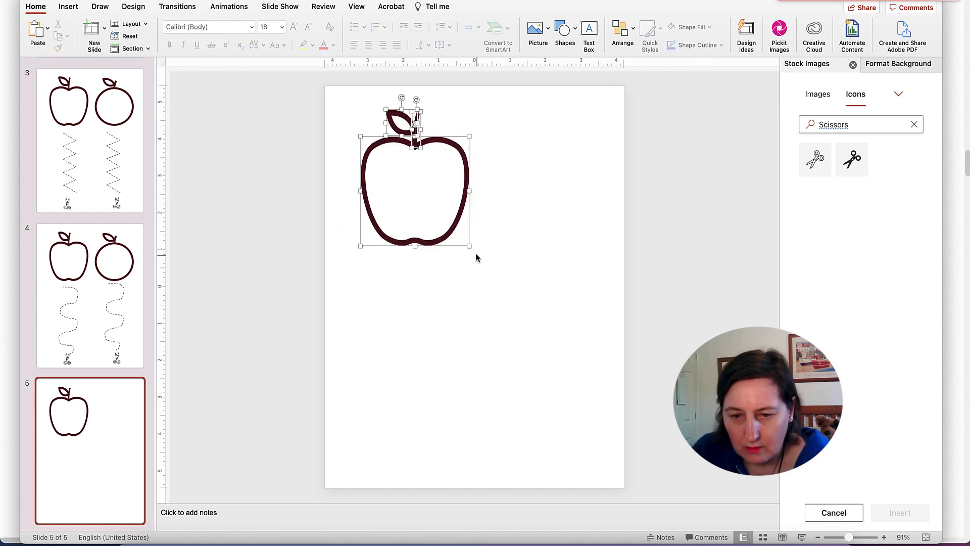
drag(464, 173, 529, 275)
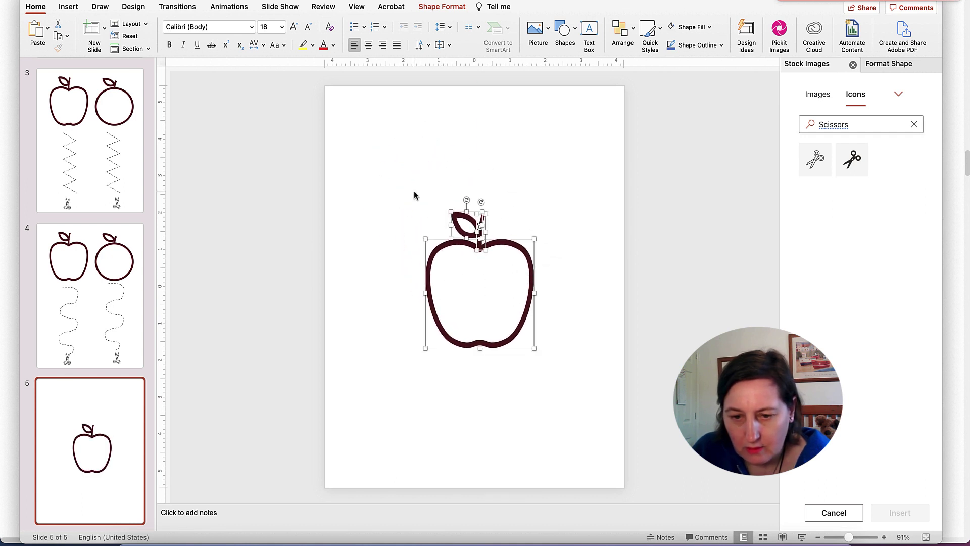
right_click(489, 268)
click(403, 180)
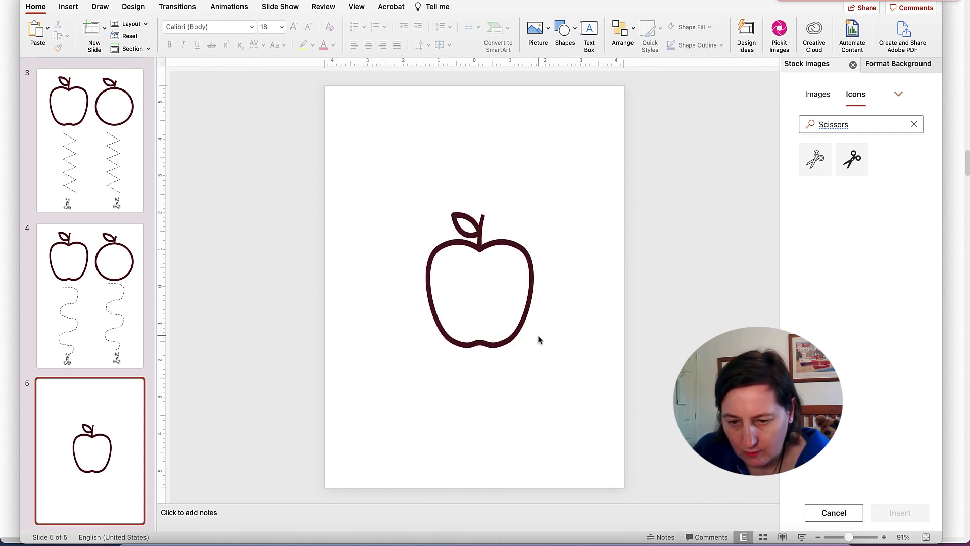
drag(552, 373, 589, 361)
right_click(483, 271)
click(392, 181)
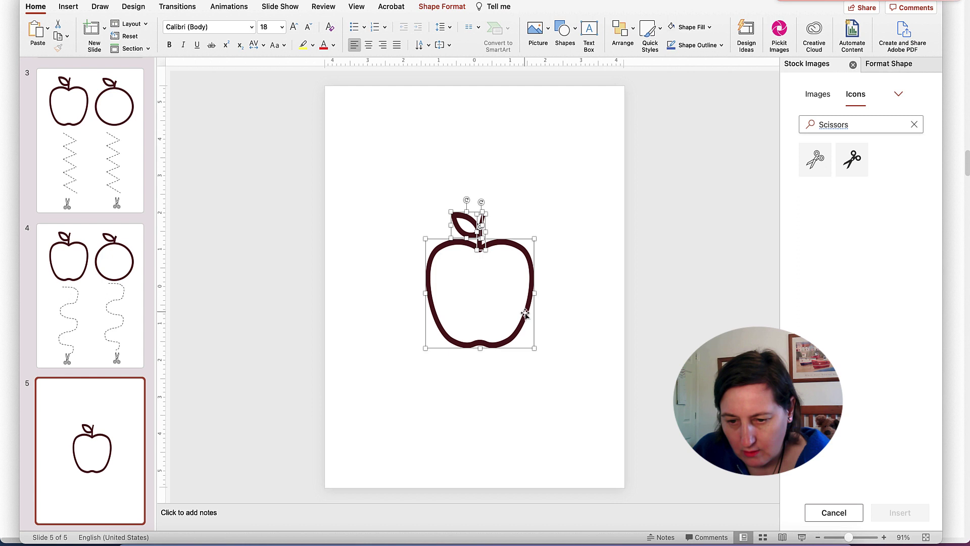
right_click(524, 307)
mouse_move(597, 365)
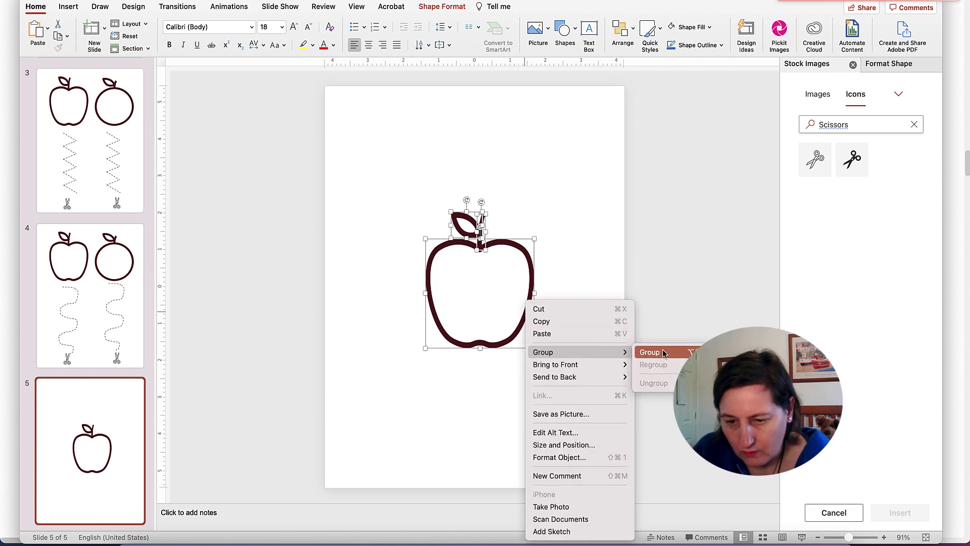
click(657, 351)
drag(416, 201, 369, 160)
drag(540, 357, 558, 360)
Step: Trace a closed Freeform: Scribble loop around the apple, leaving a margin
click(68, 6)
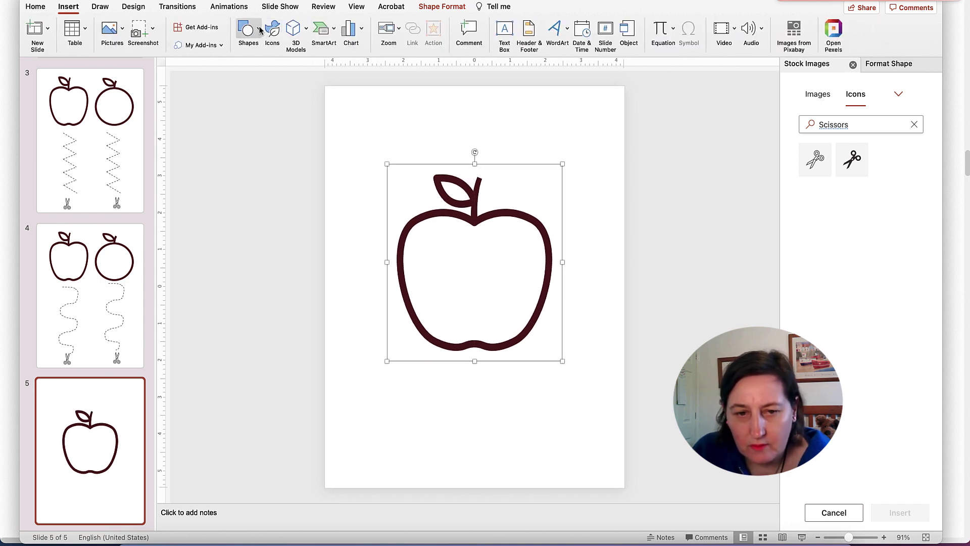
click(260, 30)
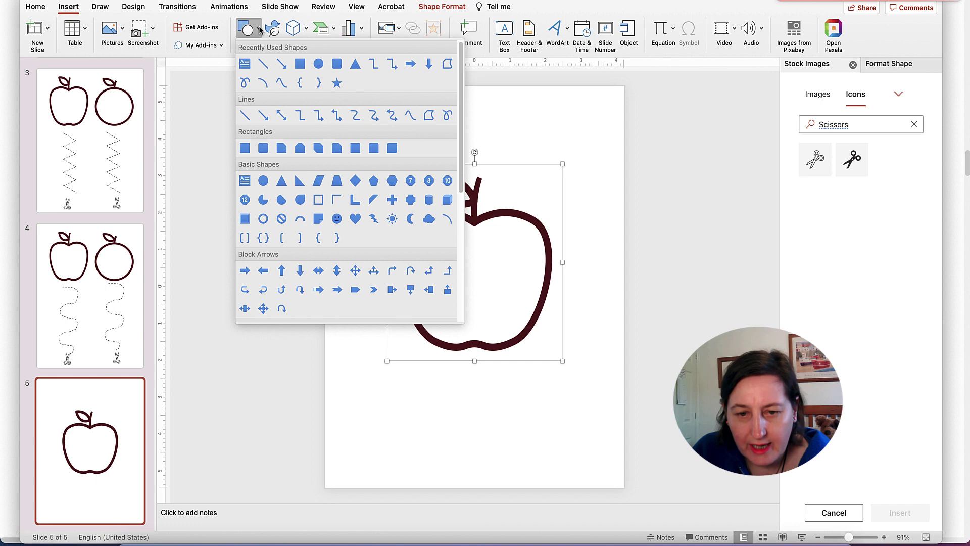
click(429, 116)
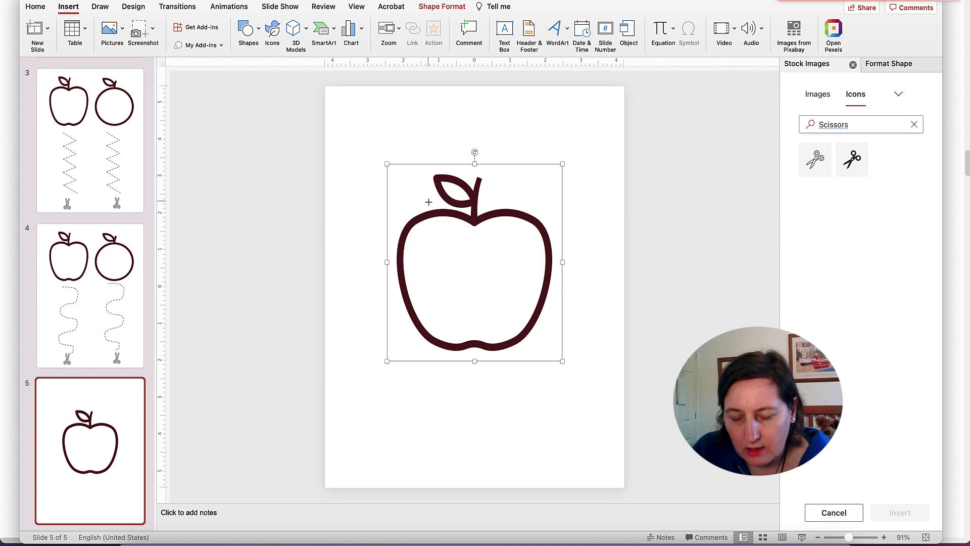
mouse_move(430, 202)
mouse_down()
mouse_move(403, 207)
mouse_move(388, 238)
mouse_up()
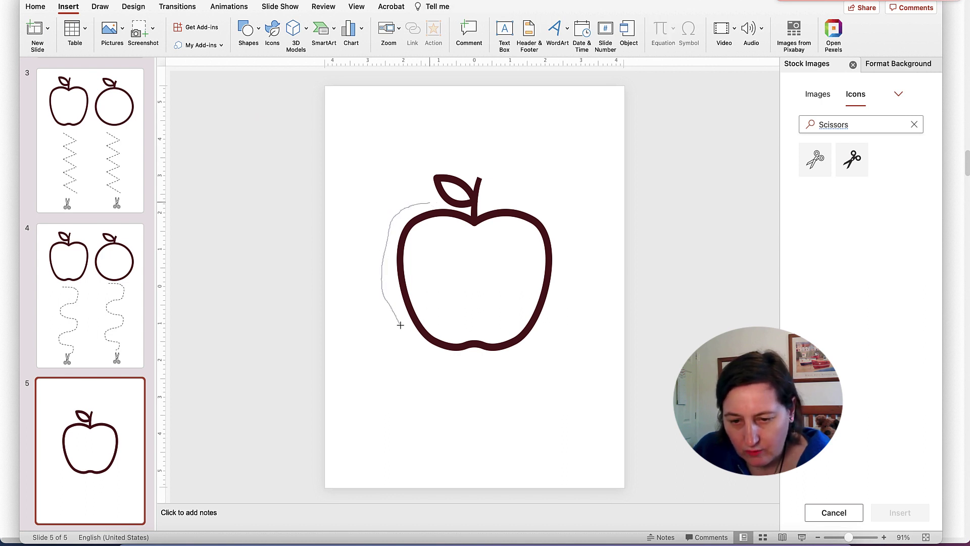
mouse_move(400, 325)
mouse_down()
mouse_move(424, 353)
mouse_move(454, 356)
mouse_move(543, 326)
mouse_move(560, 255)
mouse_up()
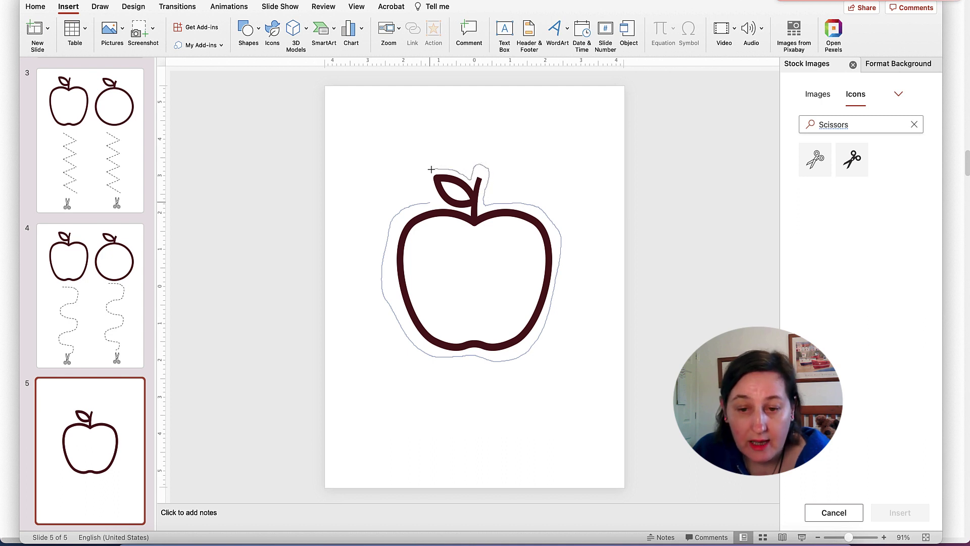
drag(428, 195, 430, 202)
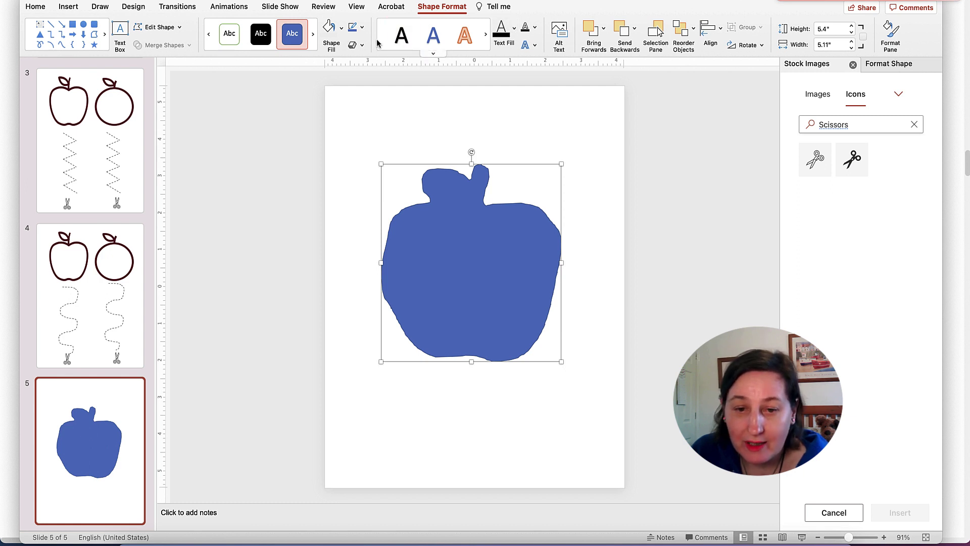
Step: Give the traced shape no fill and a black 2¼ pt long-dash outline
click(341, 28)
click(340, 52)
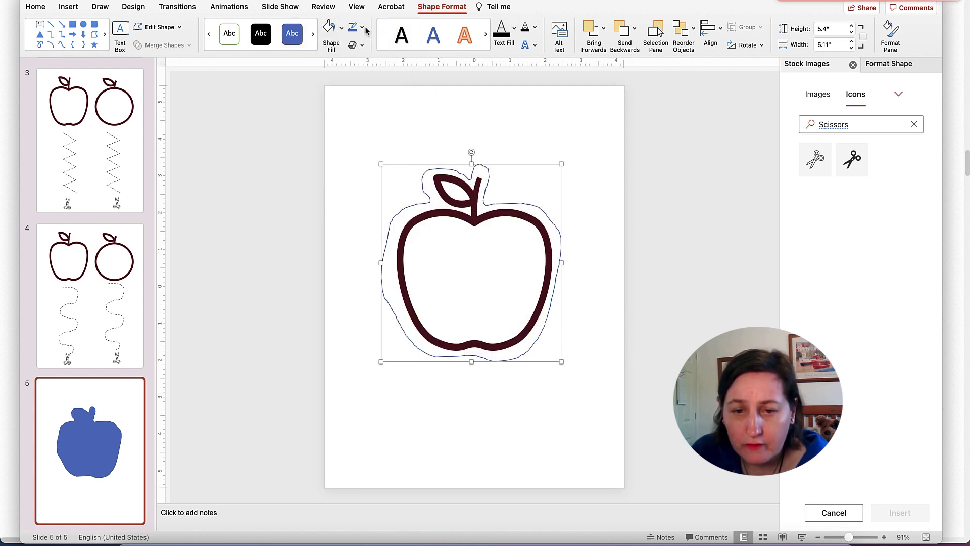
click(362, 27)
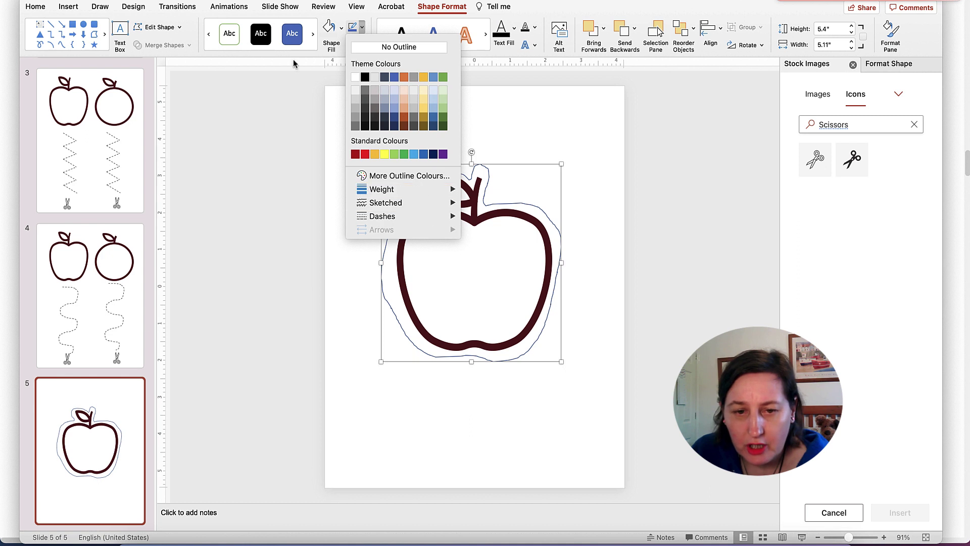
click(365, 77)
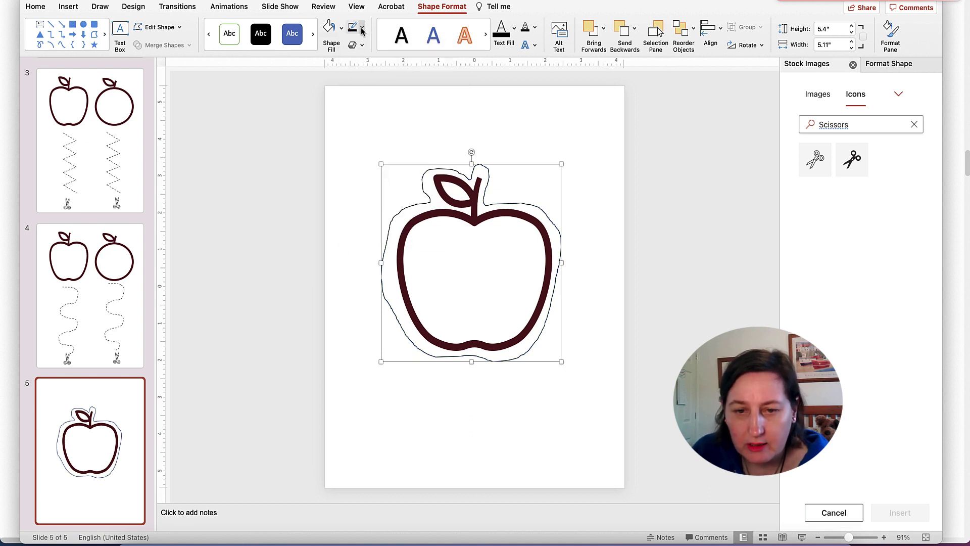
click(362, 28)
mouse_move(435, 191)
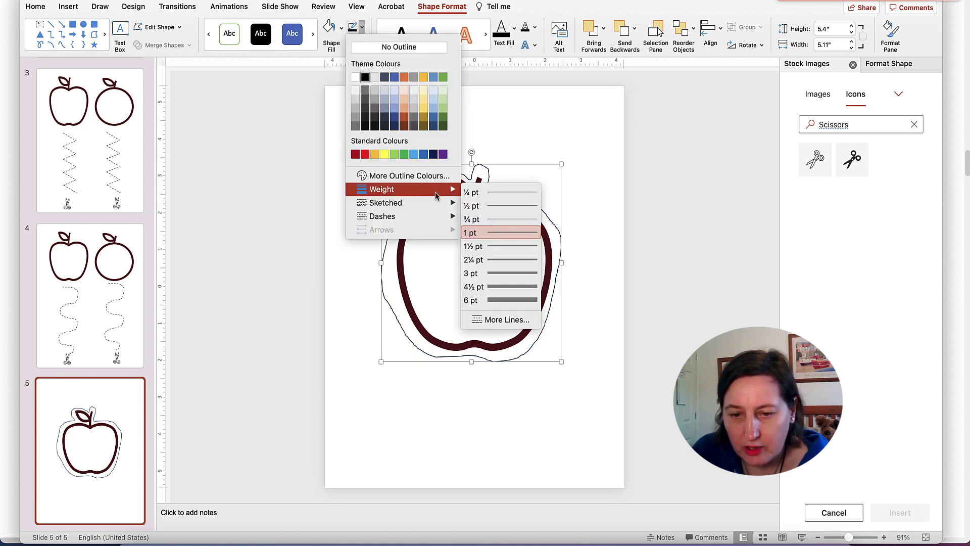
click(511, 261)
click(362, 28)
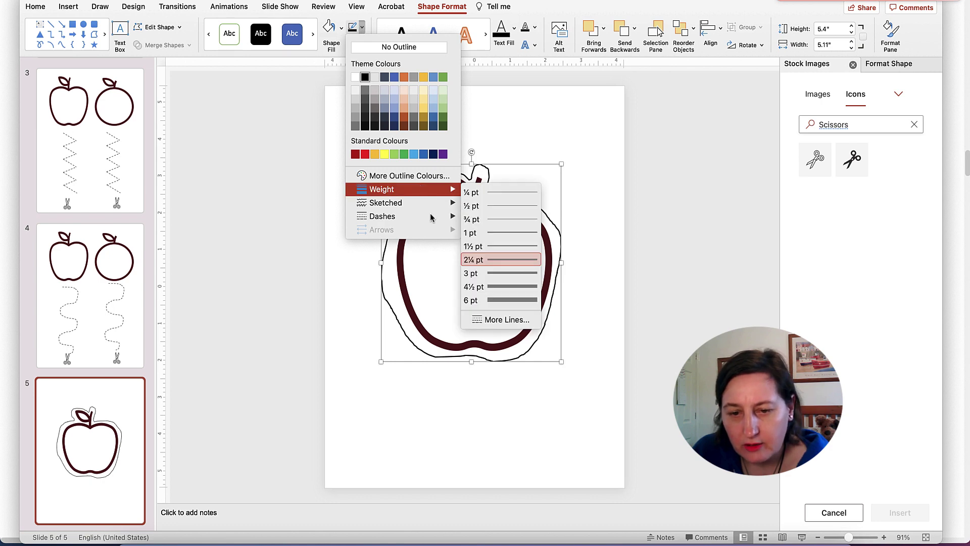
mouse_move(432, 216)
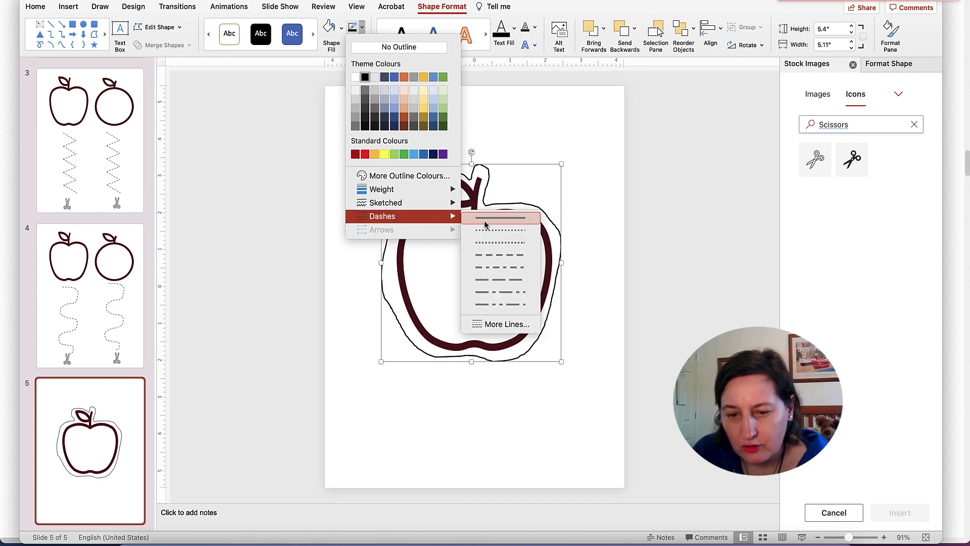
click(507, 255)
click(658, 193)
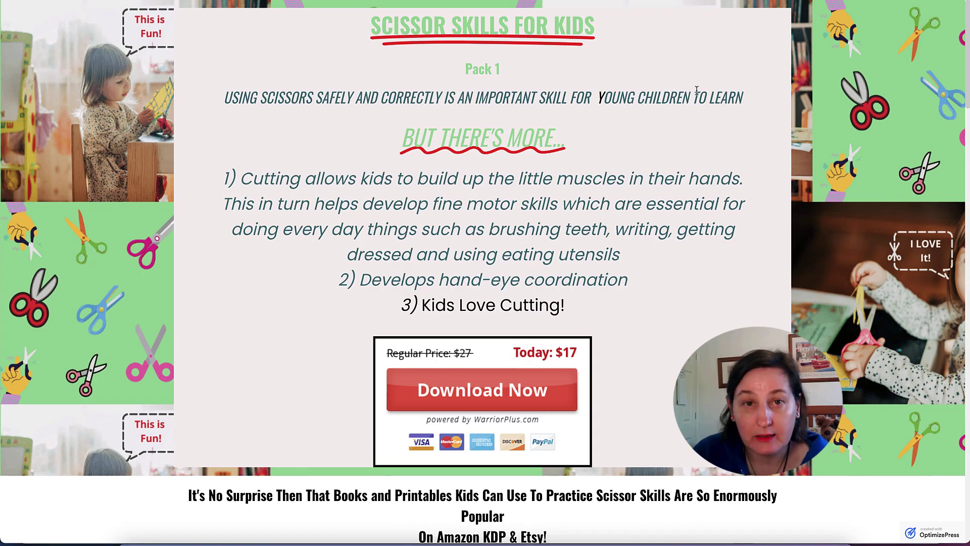
Step: Scroll down the Scissor Skills sales page to the pack contents section
scroll(696, 90, down, 15)
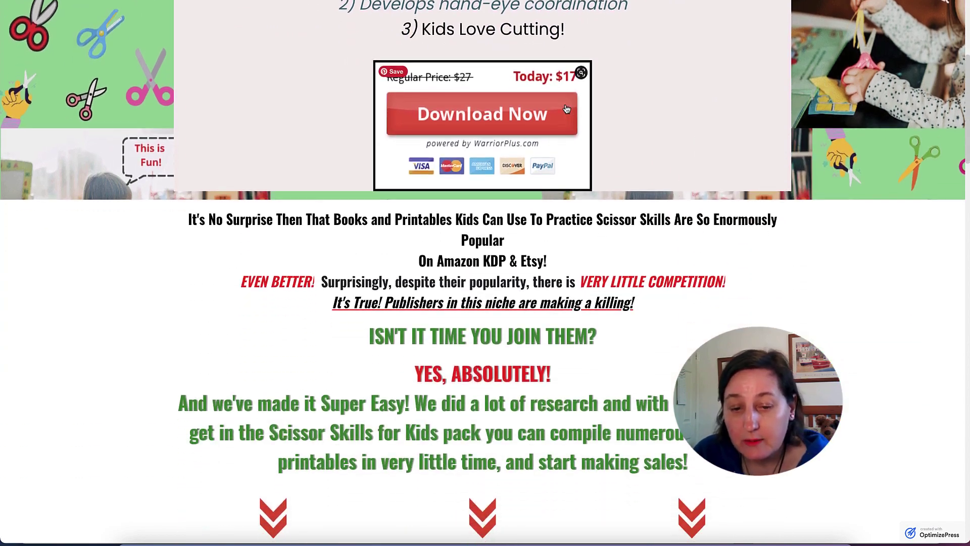
scroll(565, 102, up, 2)
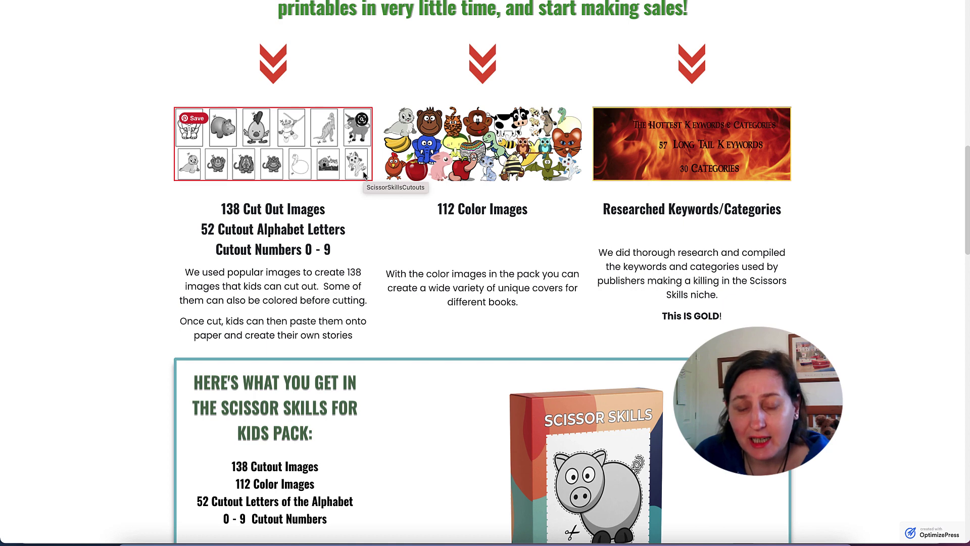
scroll(349, 174, down, 2)
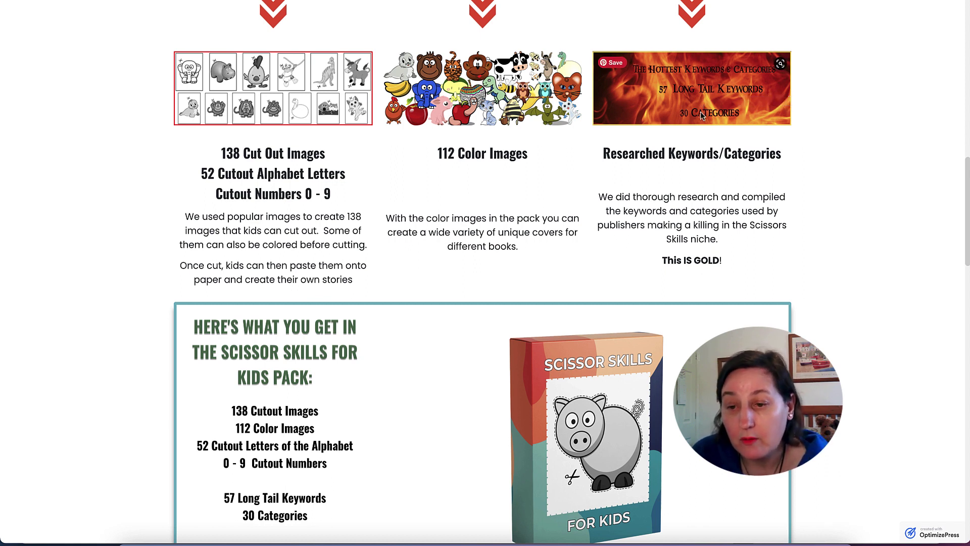
scroll(715, 158, down, 1)
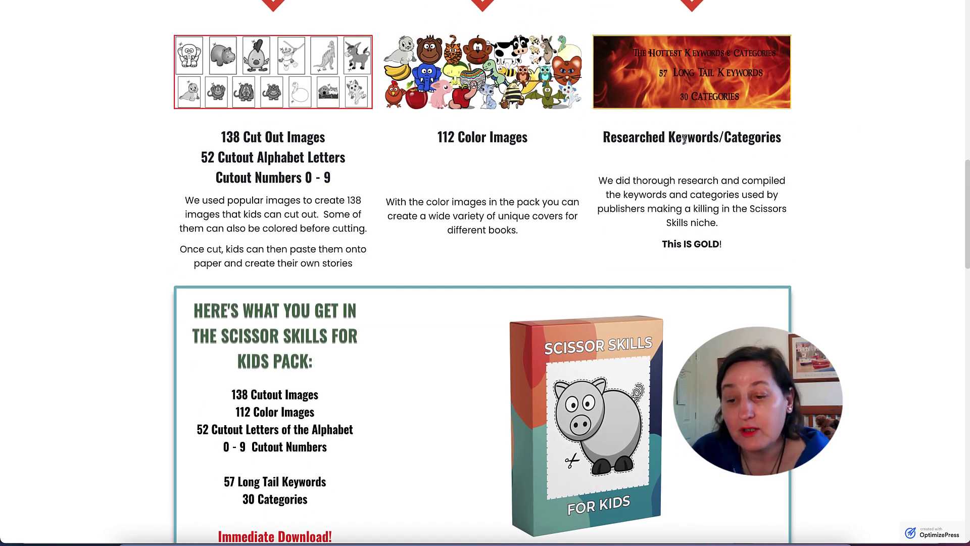
scroll(684, 146, down, 3)
scroll(683, 145, down, 9)
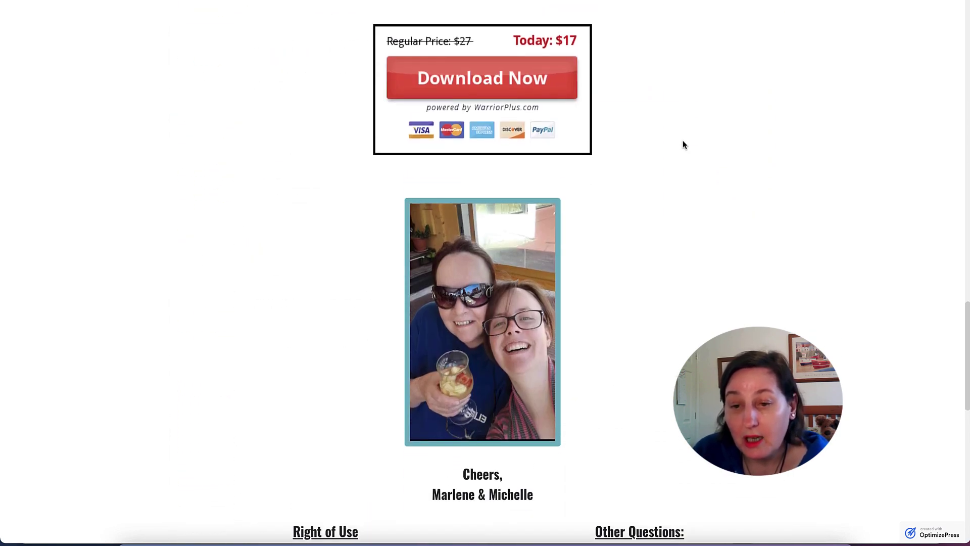
scroll(683, 145, up, 2)
scroll(678, 143, up, 1)
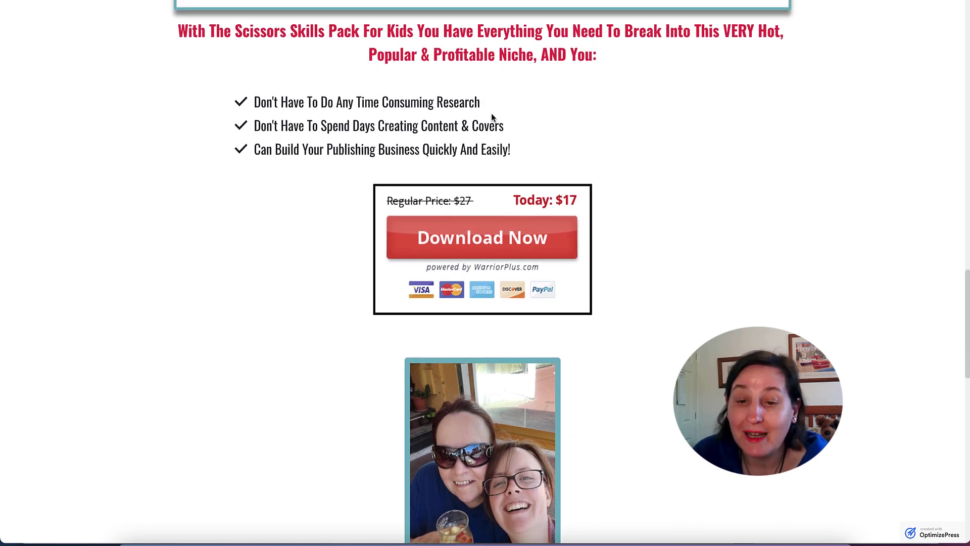
Step: Scroll back up to the numbered benefits list and the $17 price box
scroll(534, 125, up, 15)
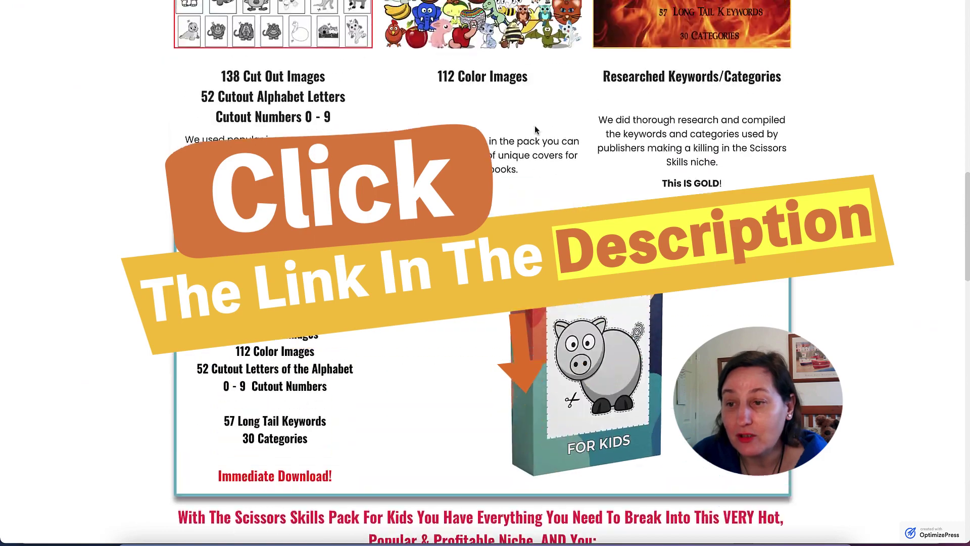
scroll(536, 131, up, 2)
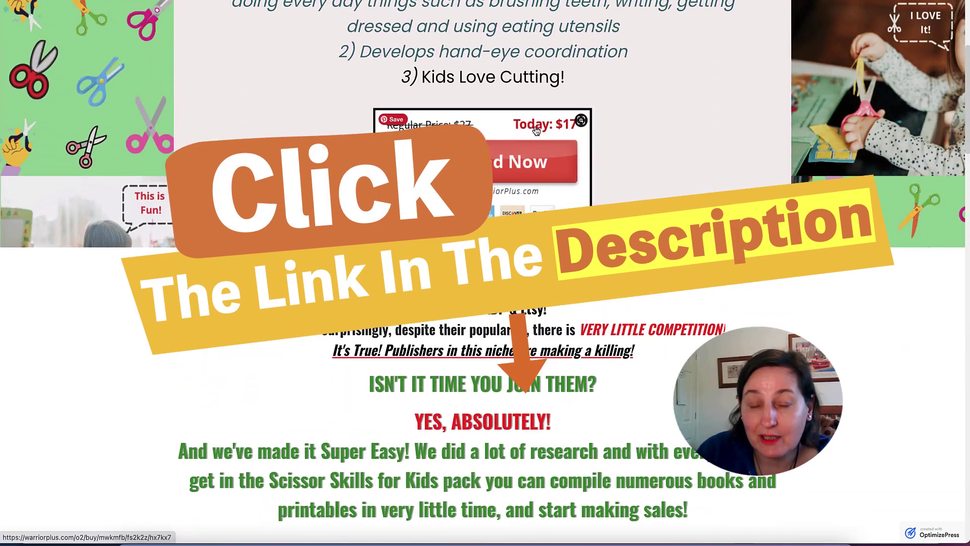